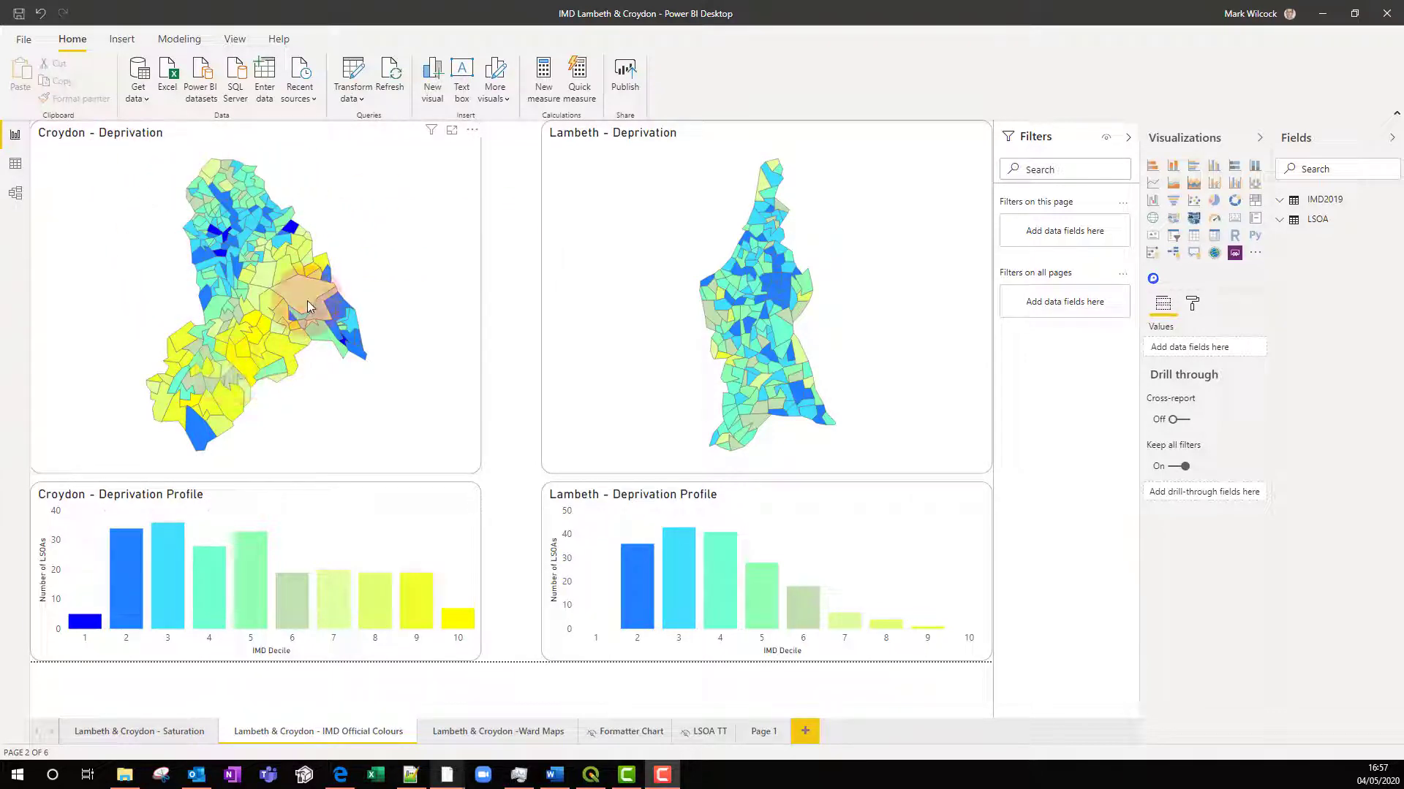
- Switch from the Power BI deprivation report to the browser showing the QGIS download page
mouse_move(307, 299)
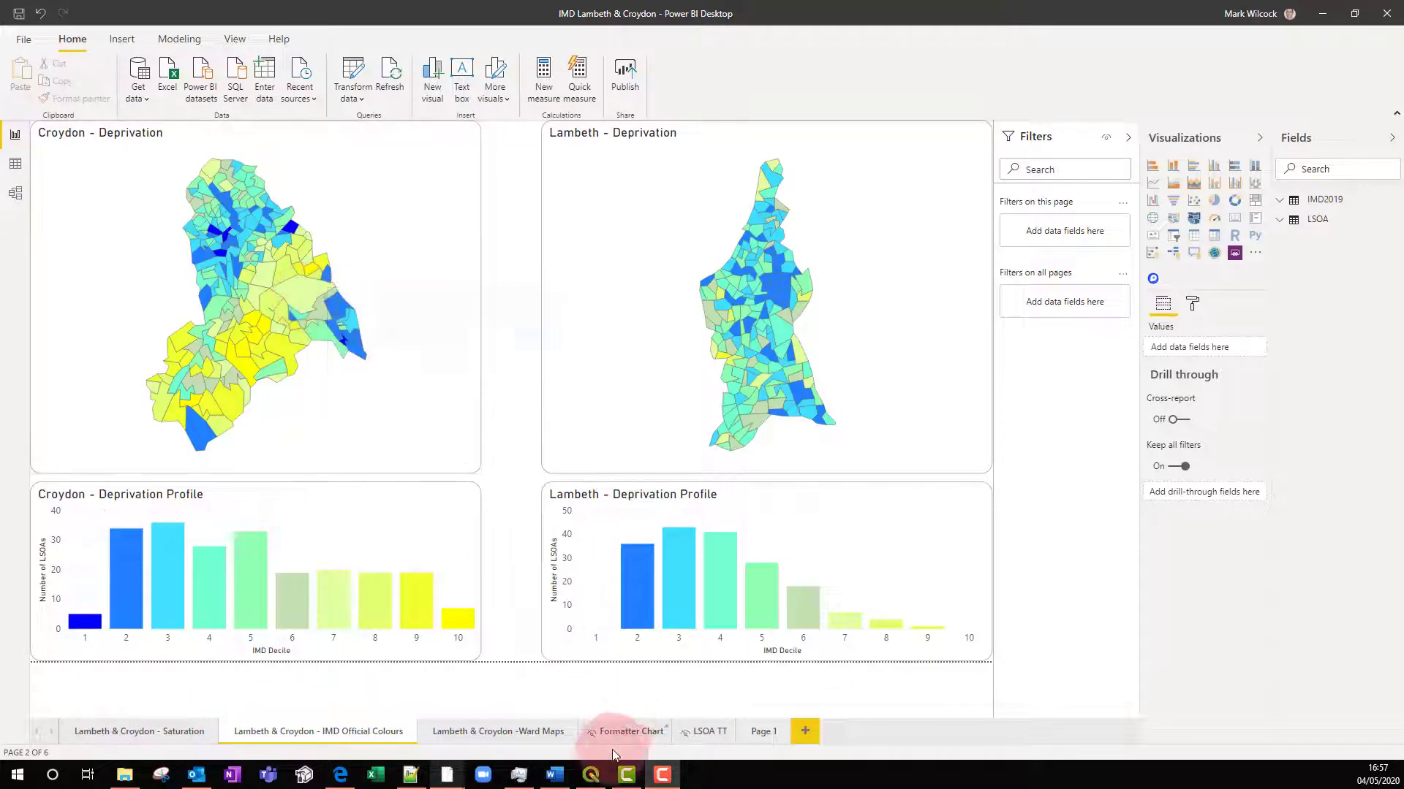
left_click(342, 777)
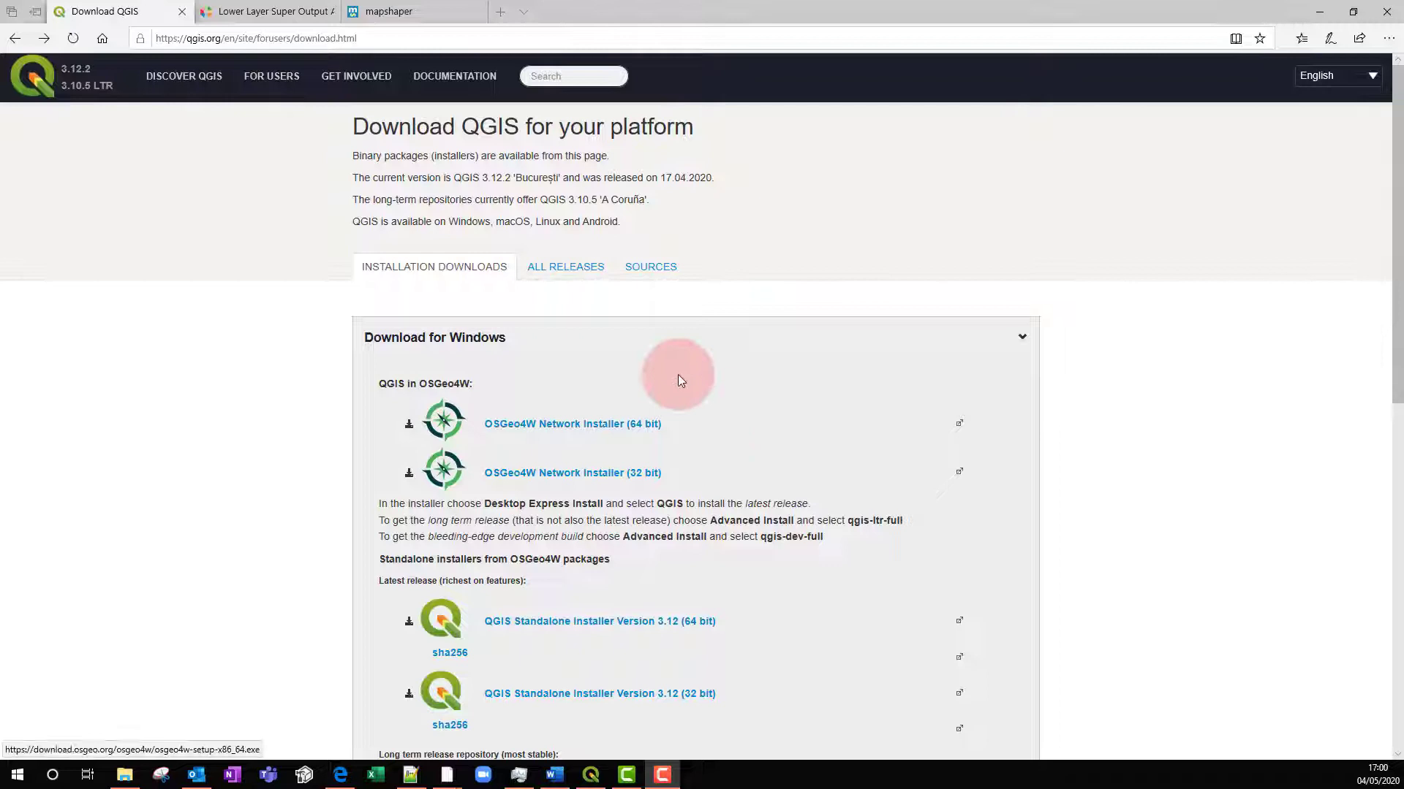
- Highlight 'QGIS' in the download page heading, then bring the QGIS application to the front
left_click_drag(458, 122, 531, 126)
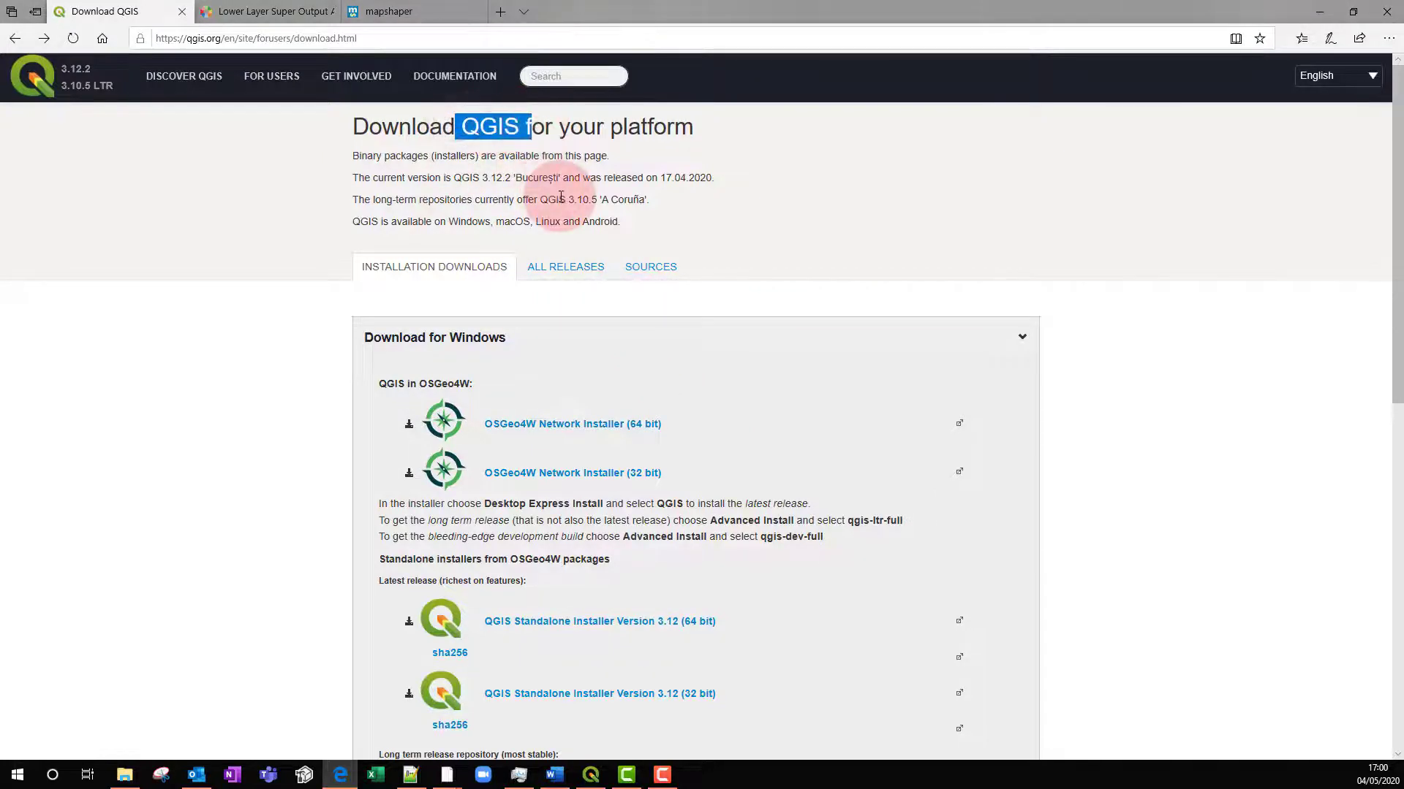
left_click(593, 776)
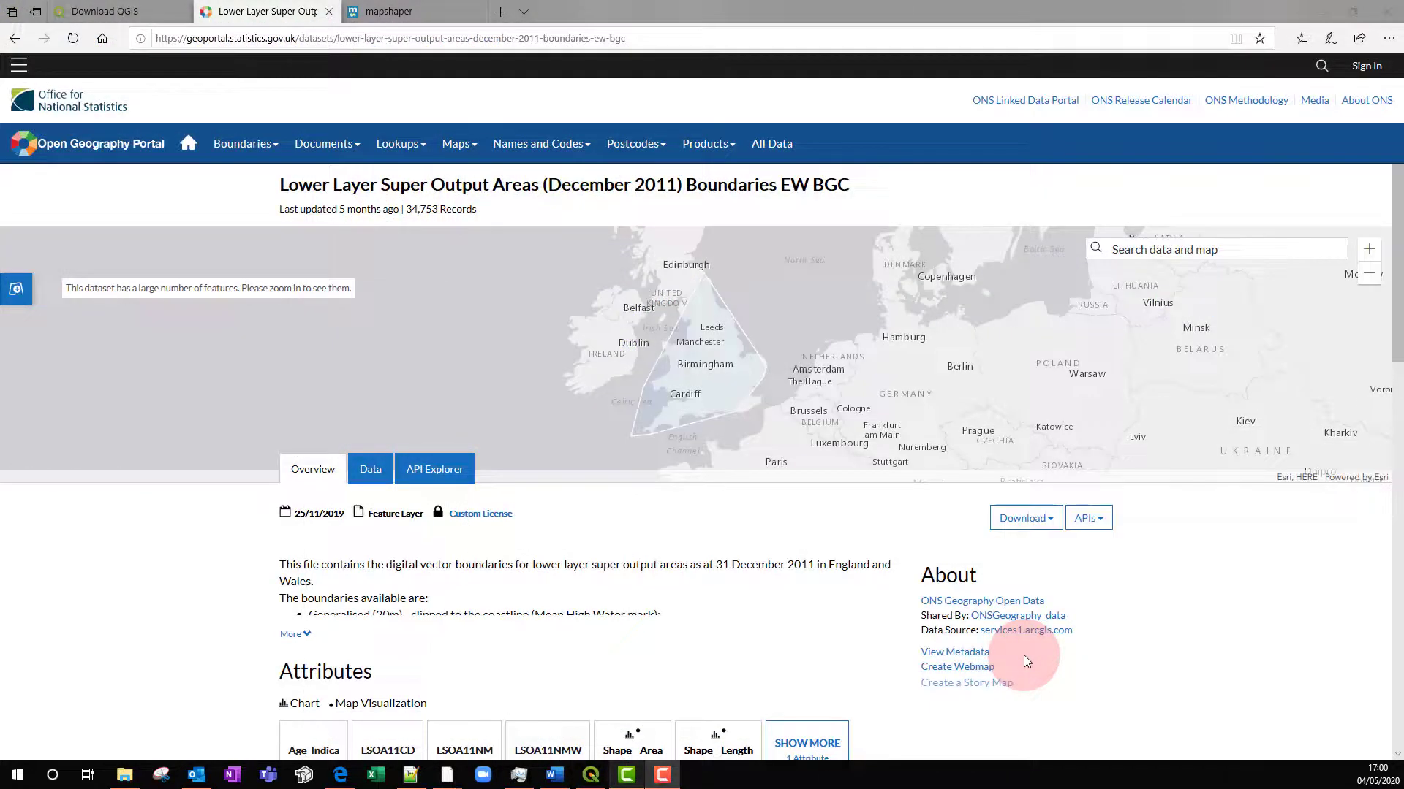
- List the LSOA December 2011 EW BGC dataset's download formats, including Shapefile and Spreadsheet
left_click(1052, 524)
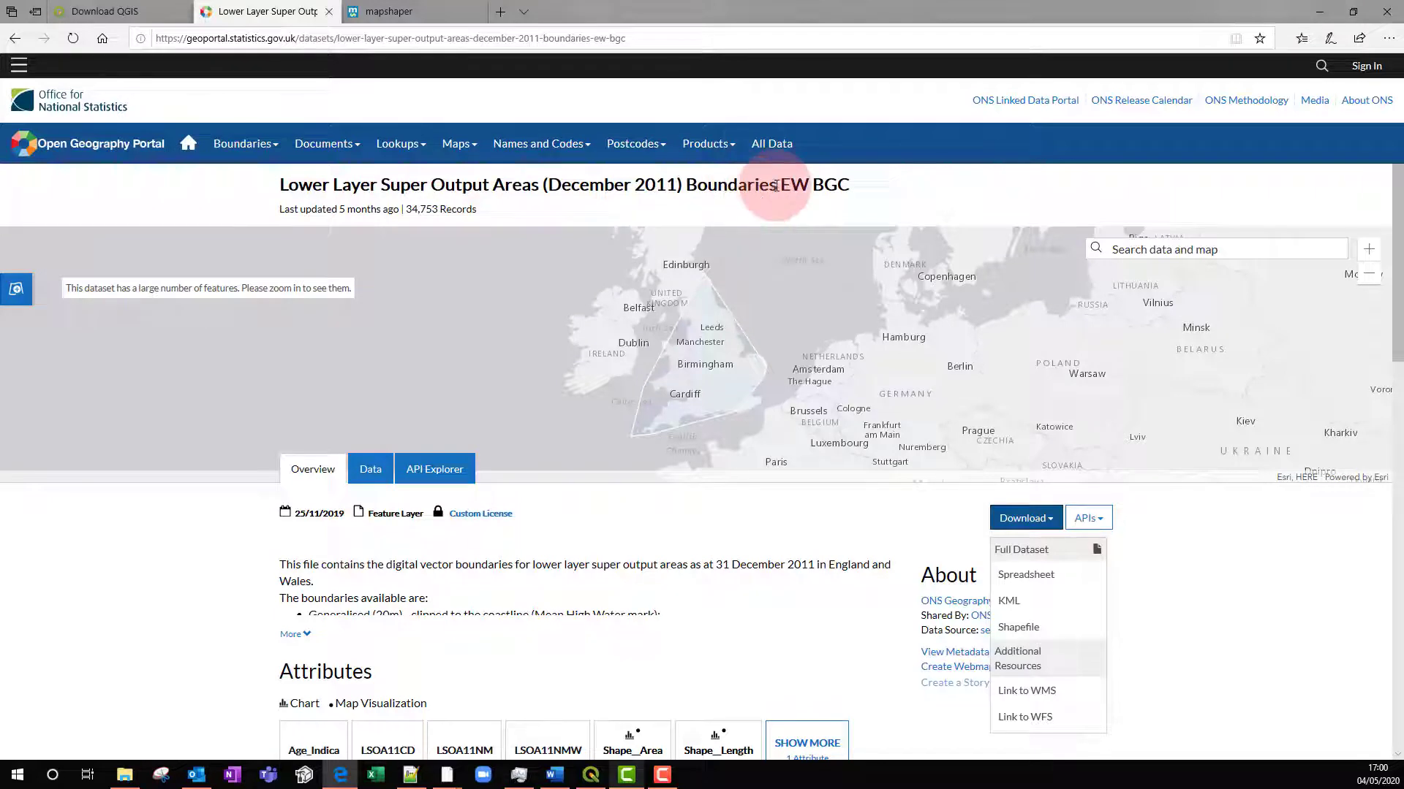
left_click_drag(777, 189, 824, 189)
left_click(1088, 519)
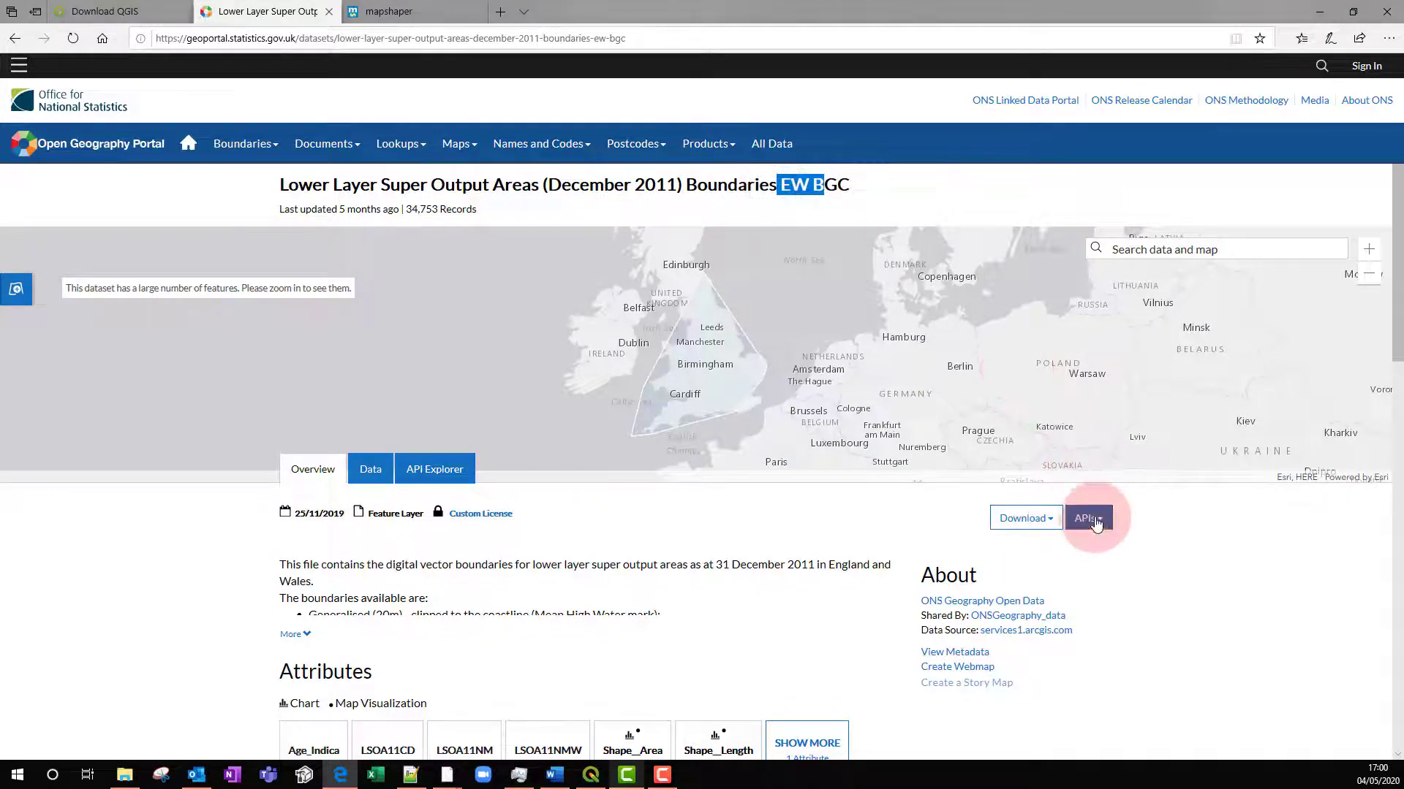
left_click(1045, 519)
left_click(1048, 578)
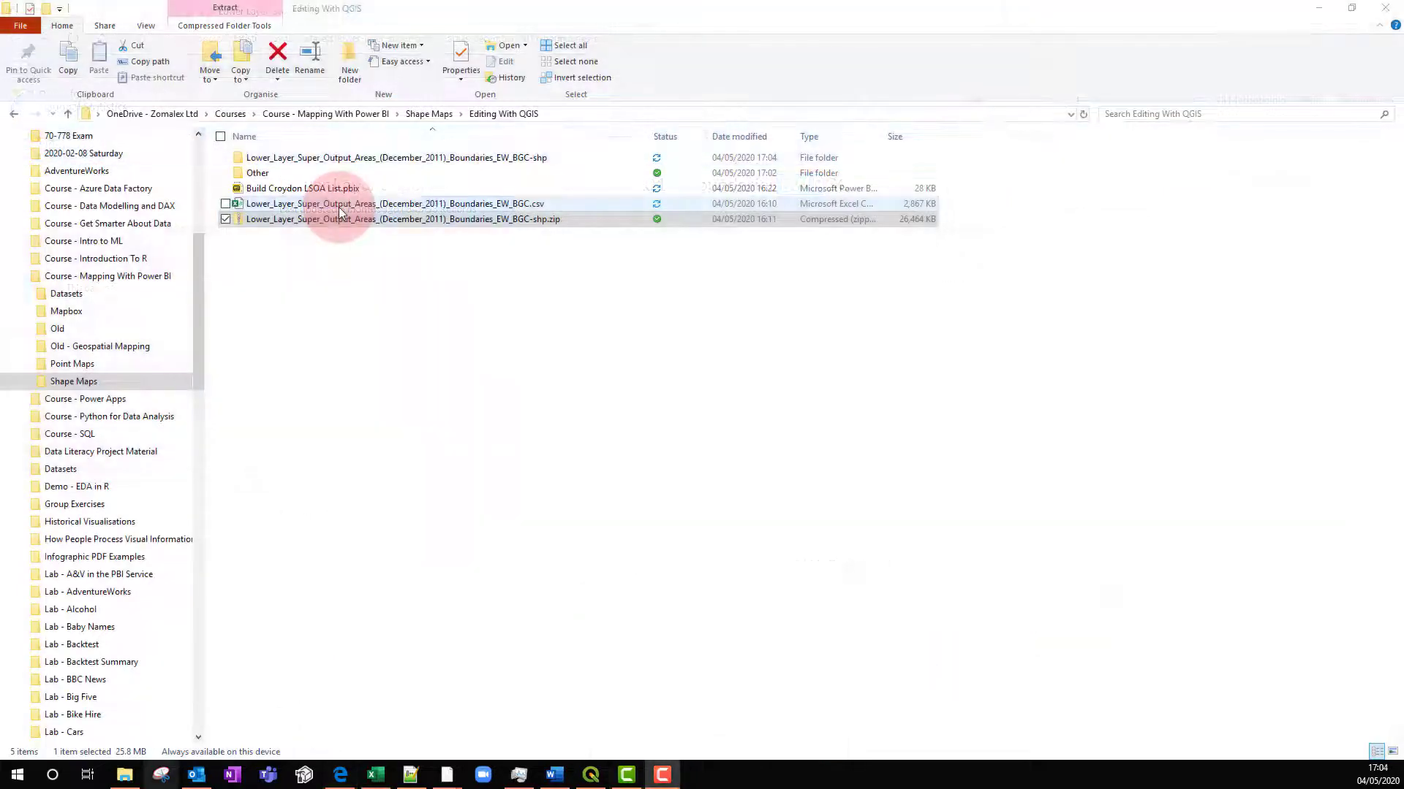
- Extract all contents of the downloaded boundaries zip file
left_click(339, 207, "ctrl")
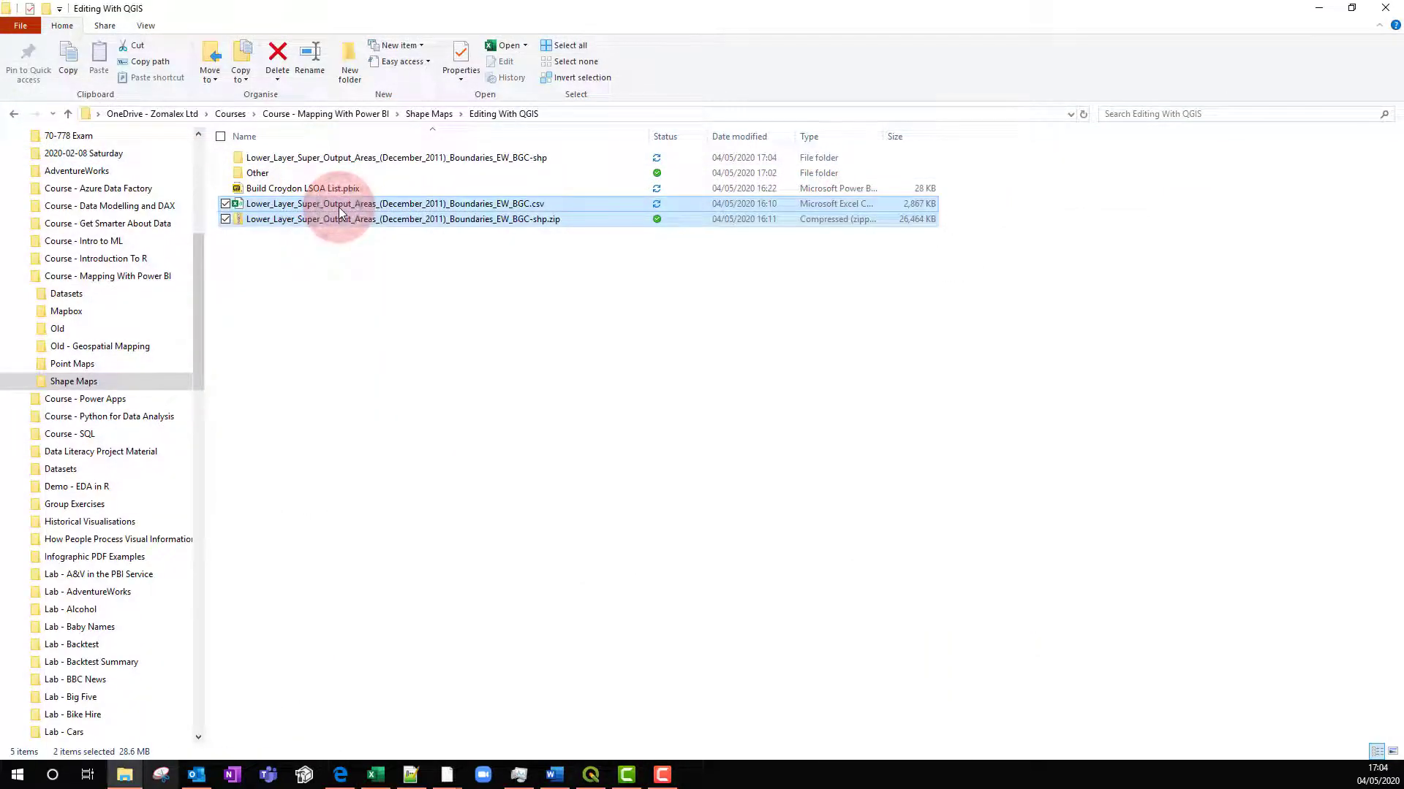
left_click(356, 227)
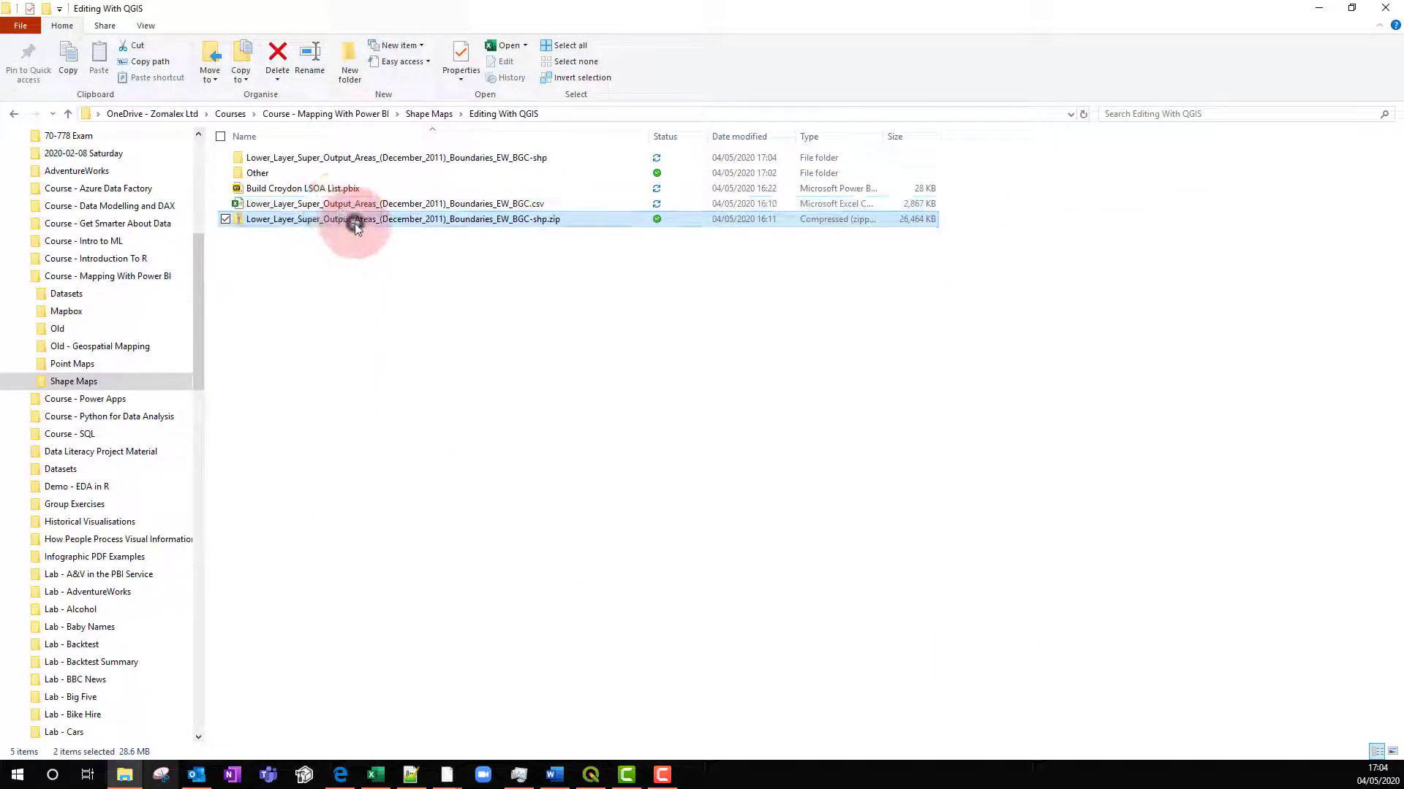
right_click(354, 223)
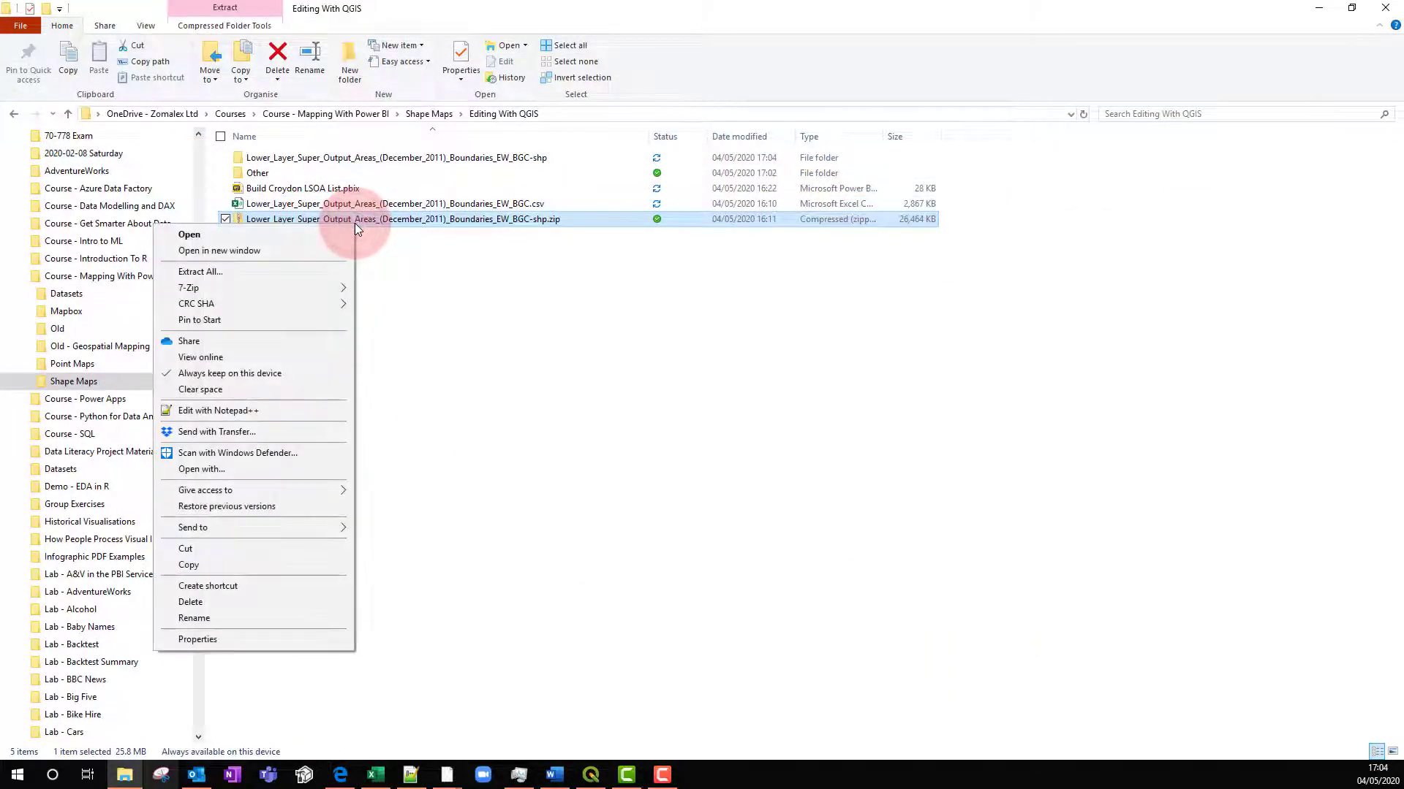
left_click(278, 273)
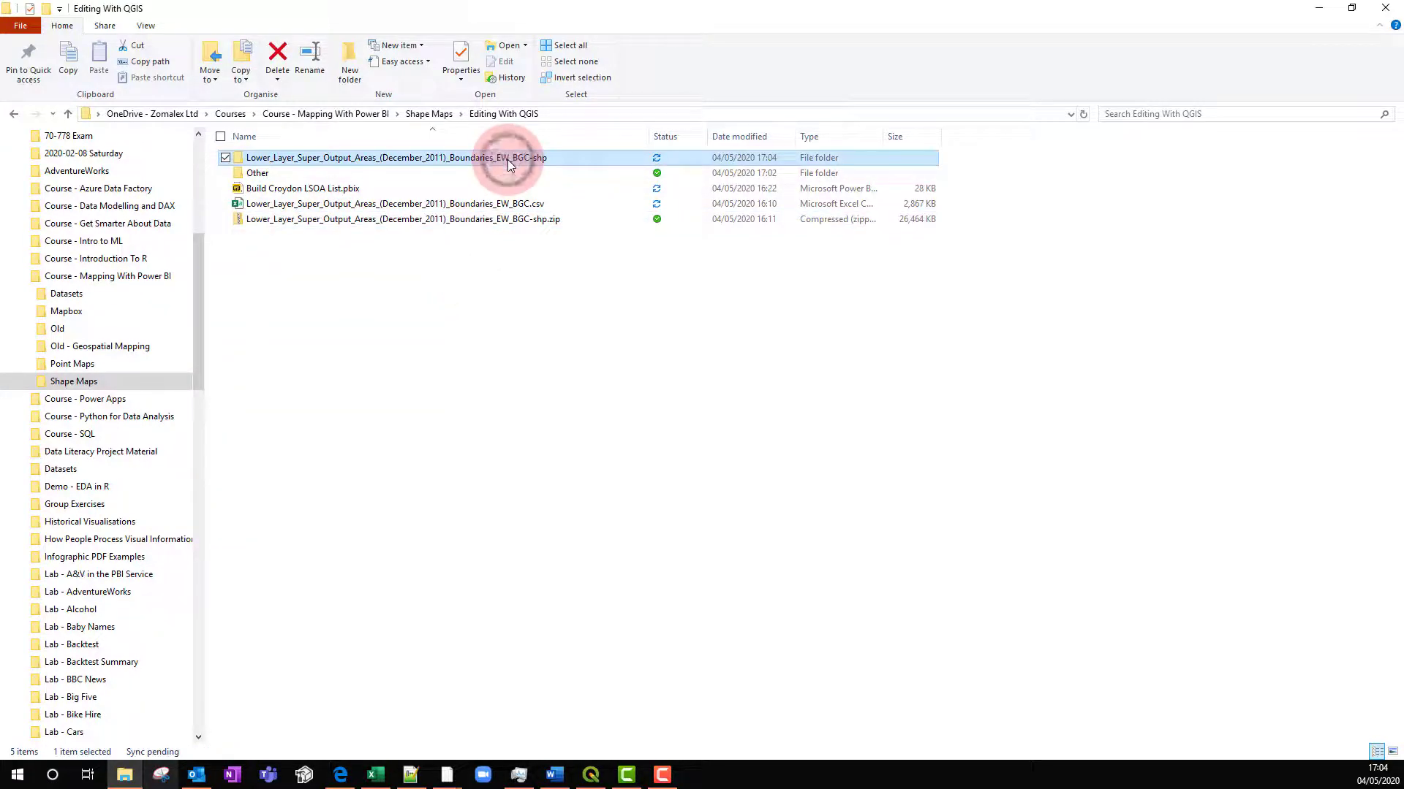
- Delete the boundaries zip, keeping the extracted shapefile folder and CSV
left_click(468, 223)
right_click(467, 222)
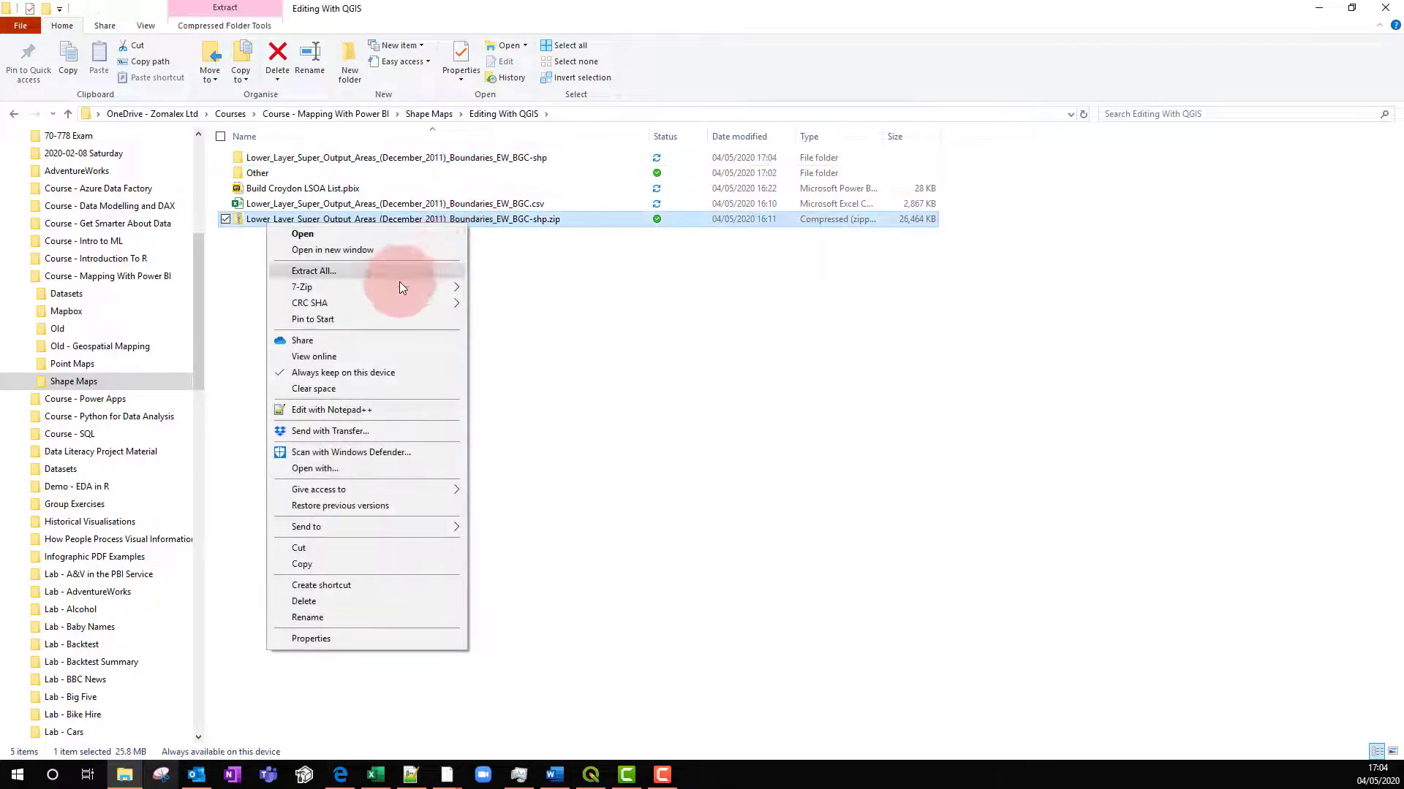
left_click(301, 602)
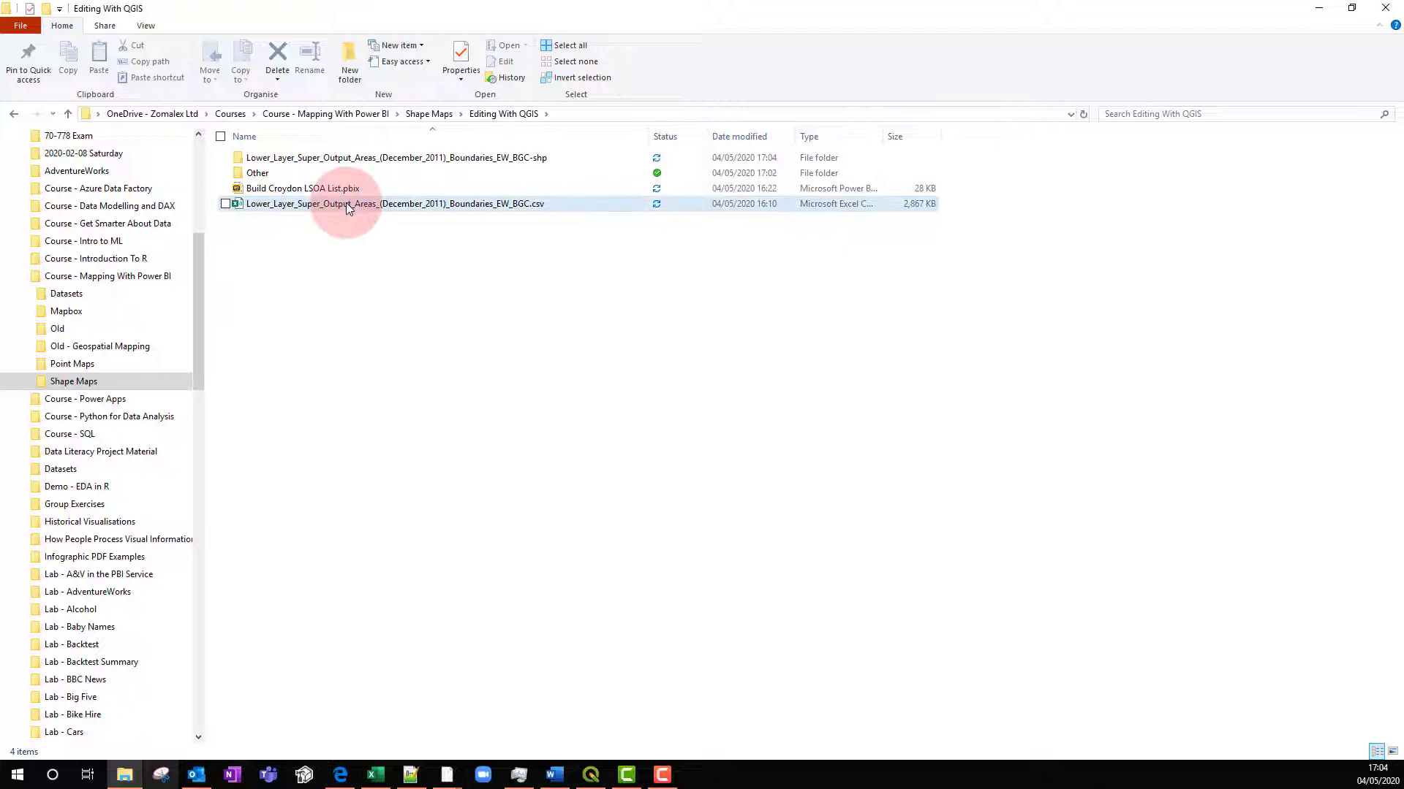
- In the boundaries CSV, widen the LSOA11NMW column and check Croydon 044B in cell C2
left_click(378, 775)
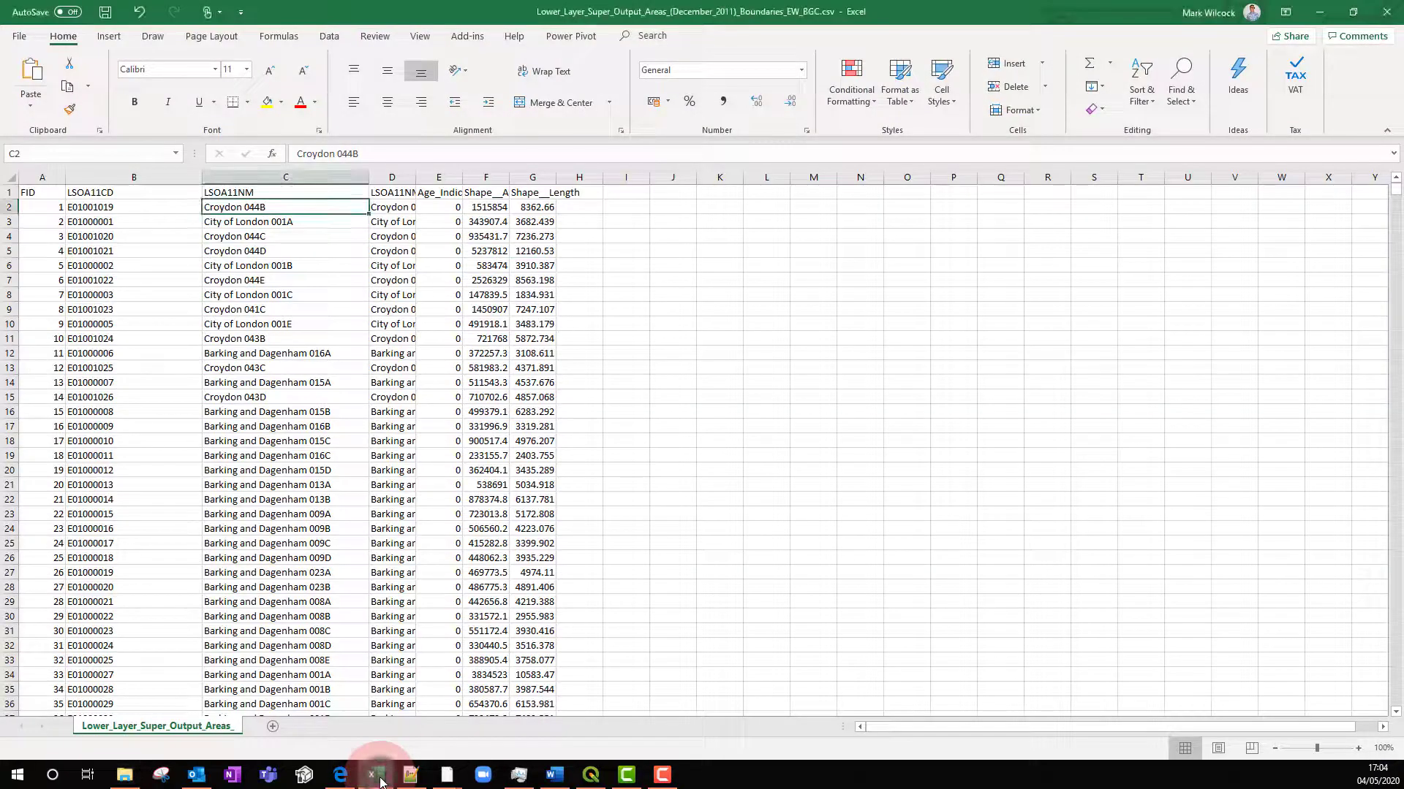
left_click(134, 177)
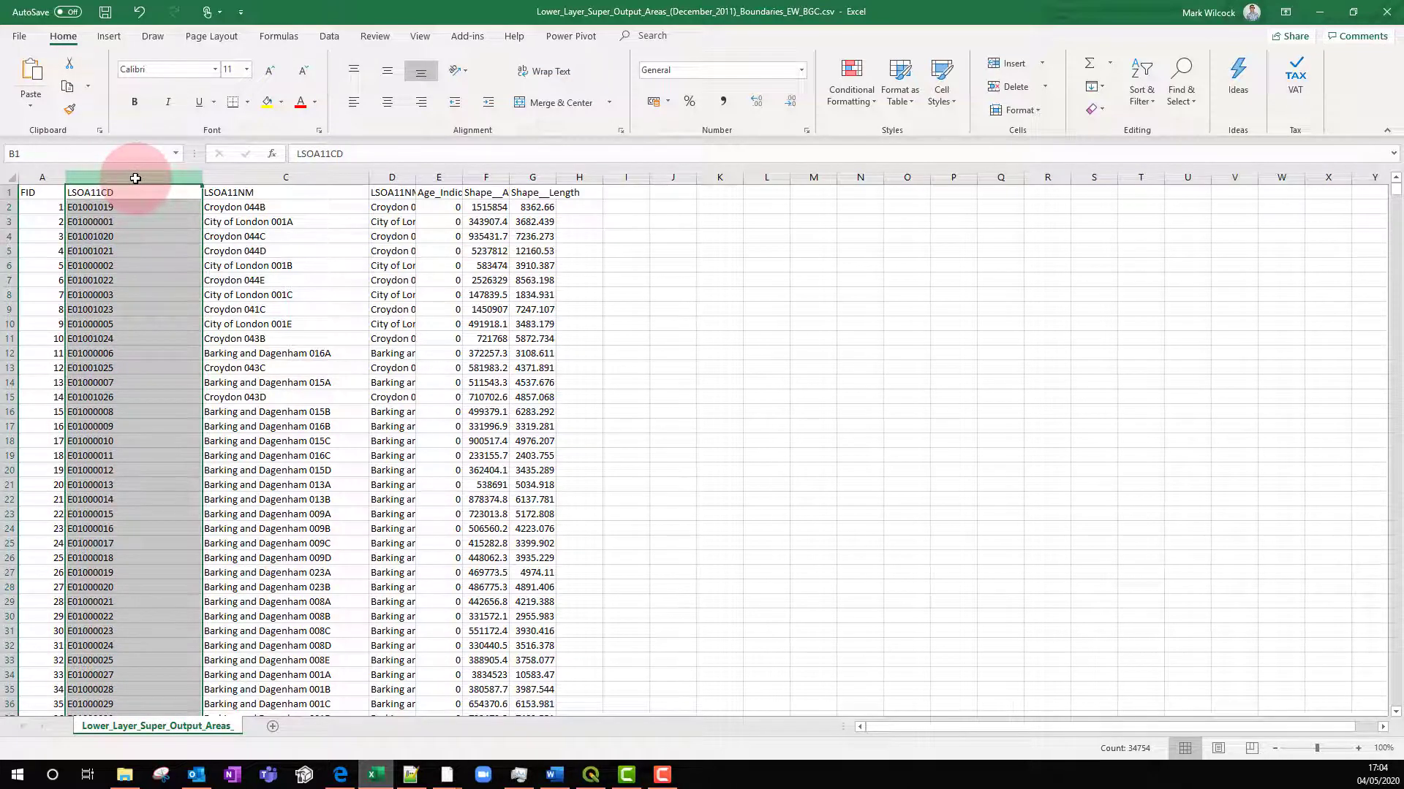
left_click_drag(415, 178, 509, 178)
left_click(439, 177)
left_click(272, 178)
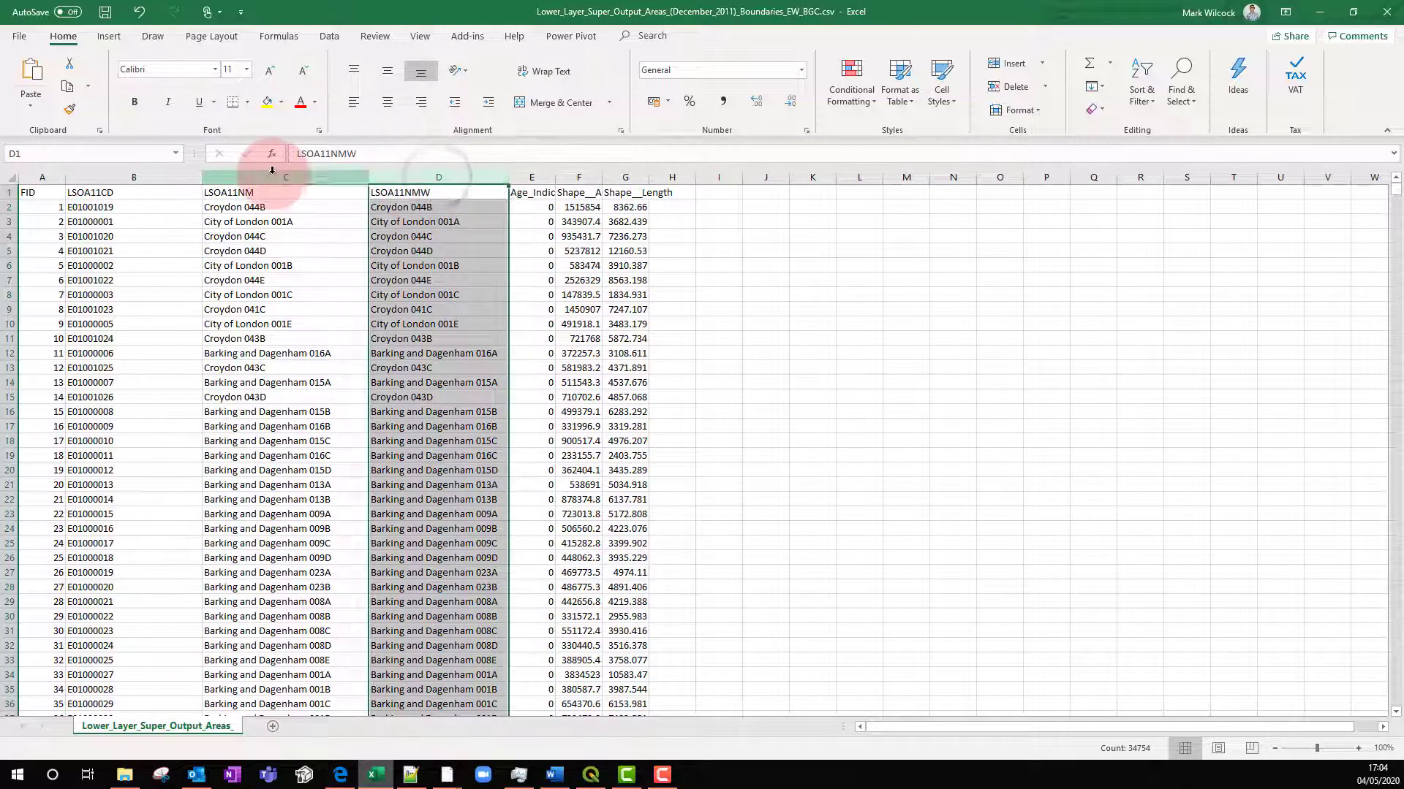
left_click(244, 206)
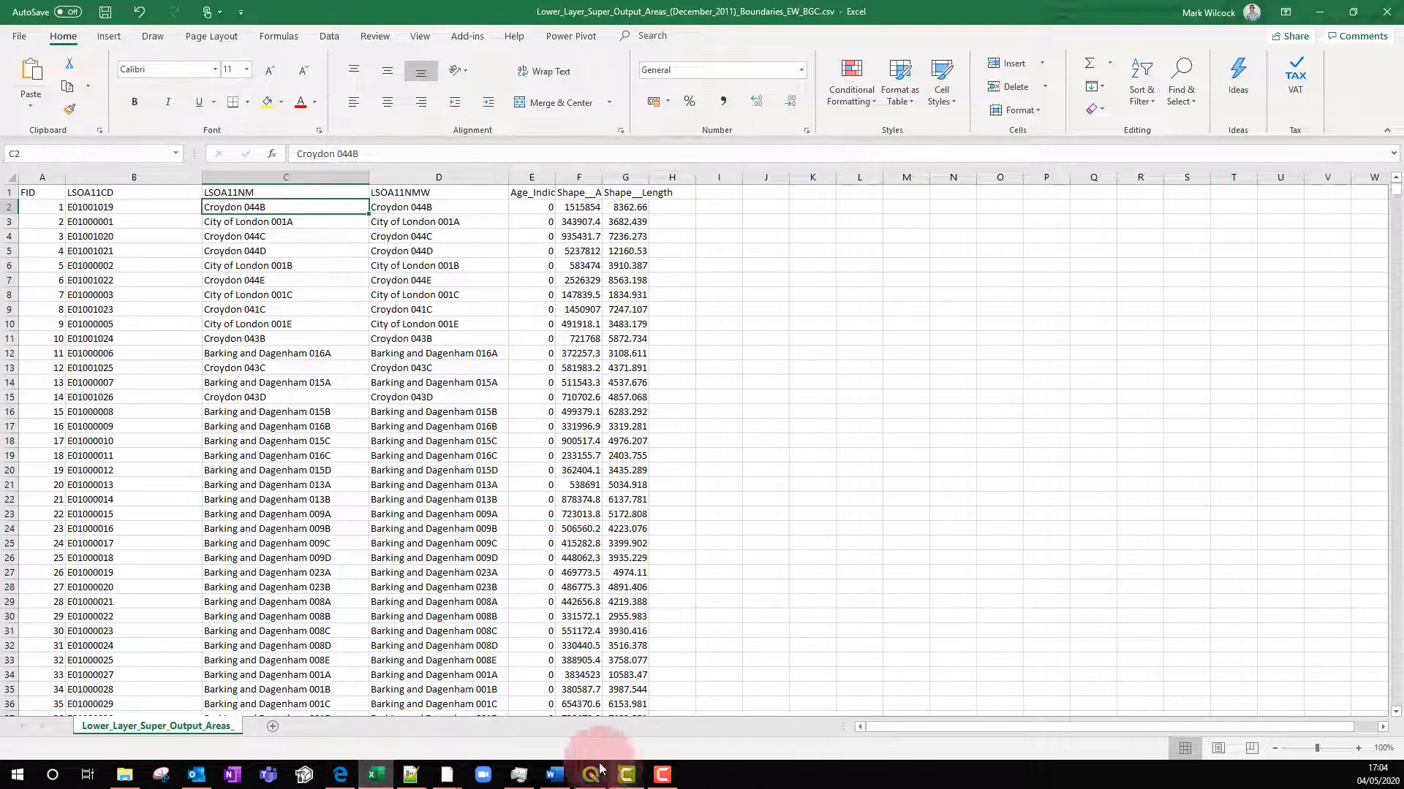
left_click(412, 778)
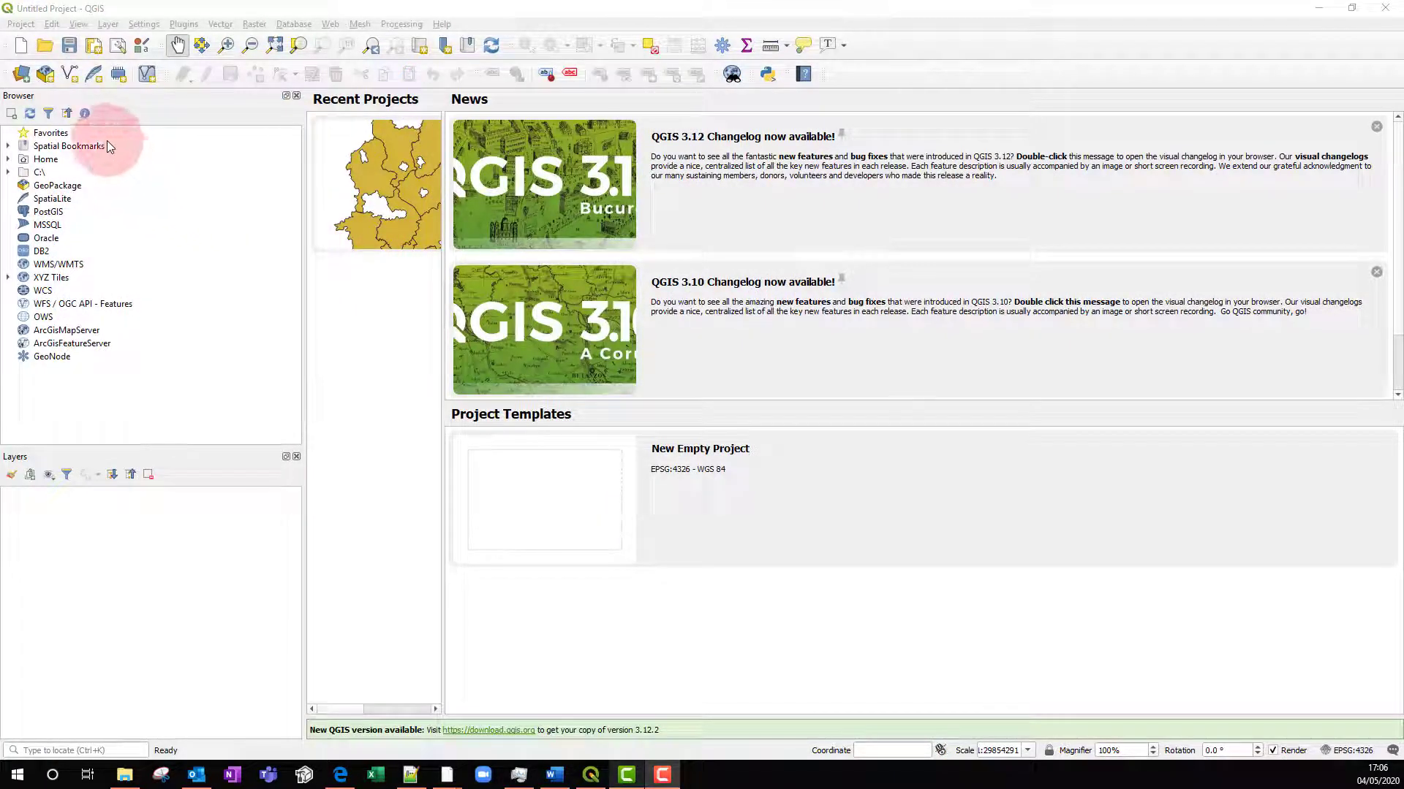
- Add the LSOA December 2011 boundaries shapefile folder as a vector layer using a Directory source
left_click(108, 23)
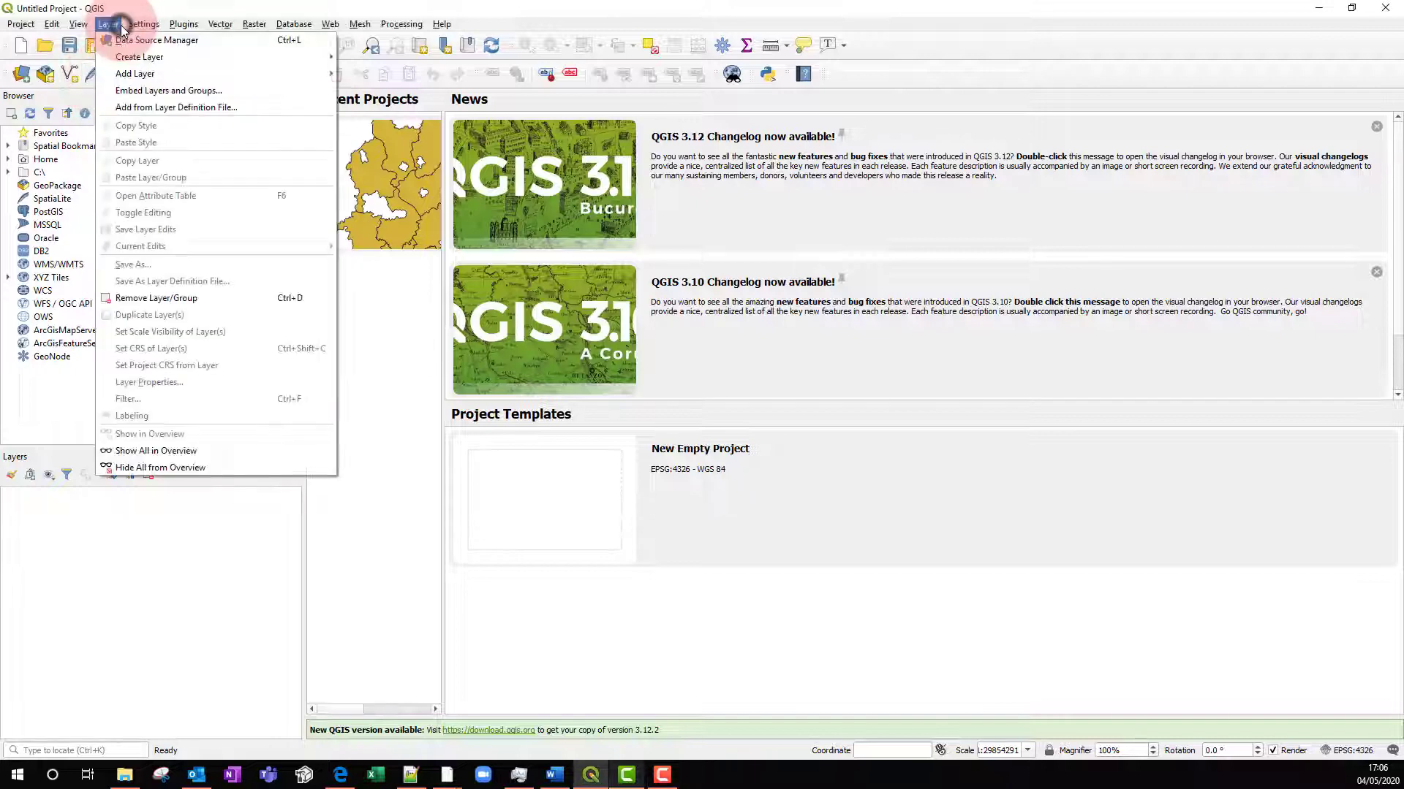
mouse_move(139, 73)
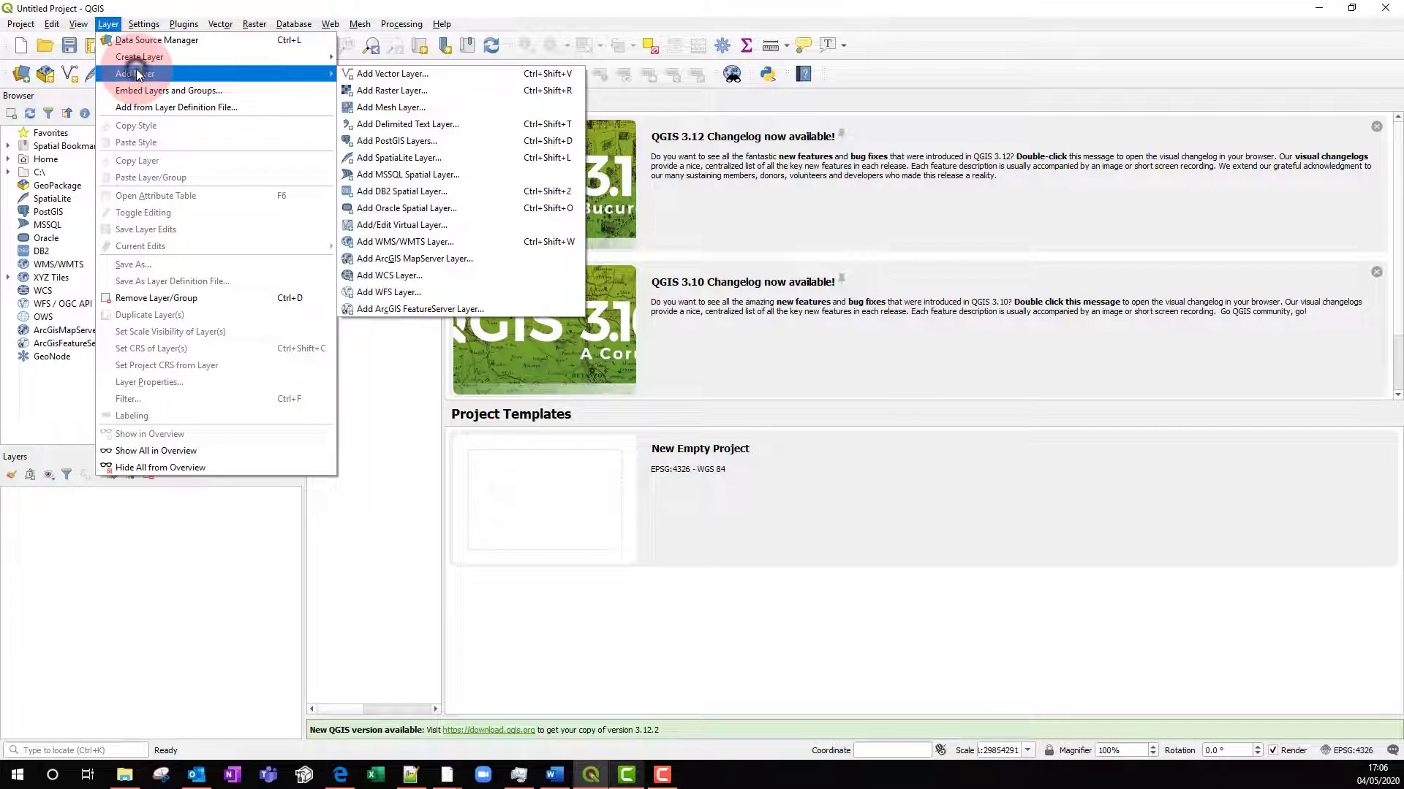
left_click(359, 74)
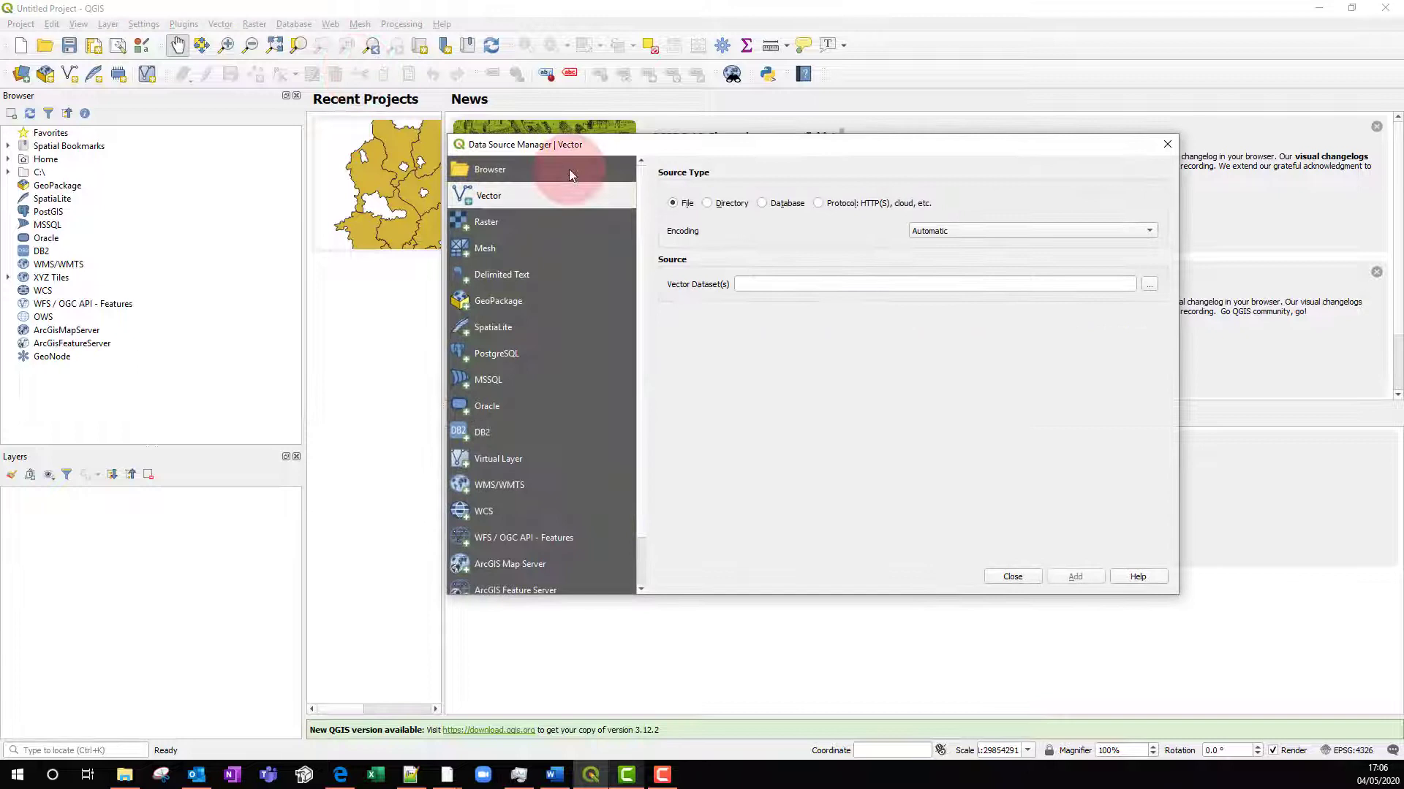
left_click(738, 206)
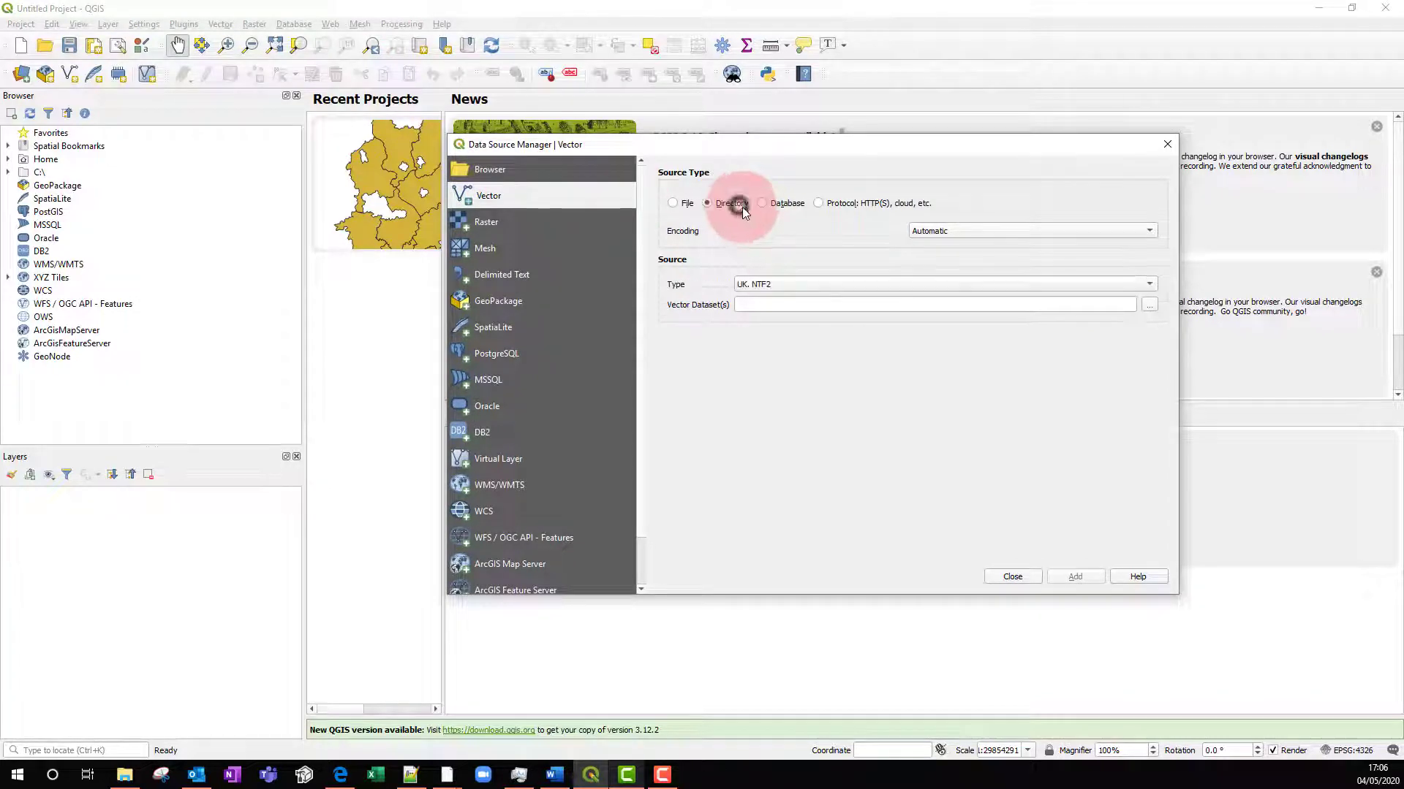
left_click(1149, 306)
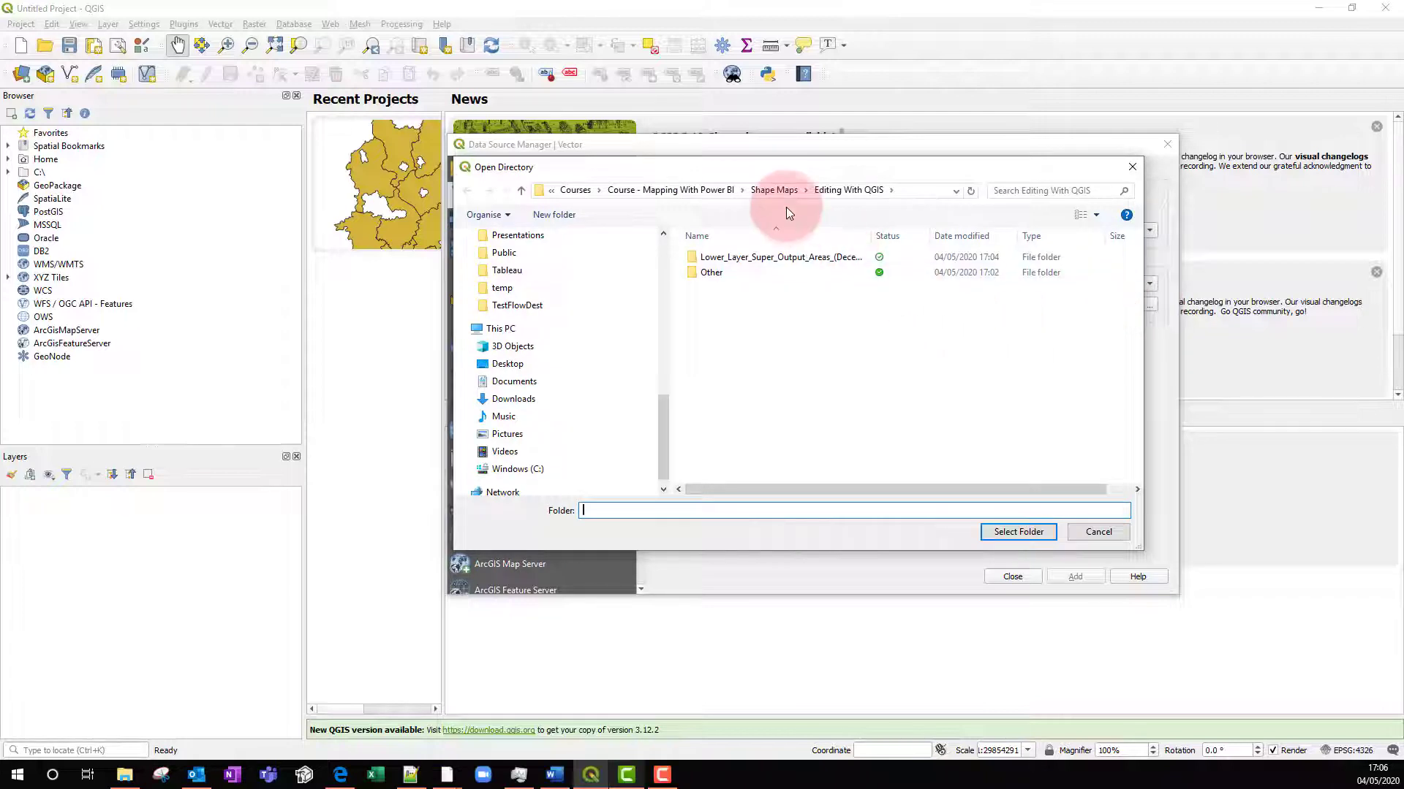
left_click(762, 258)
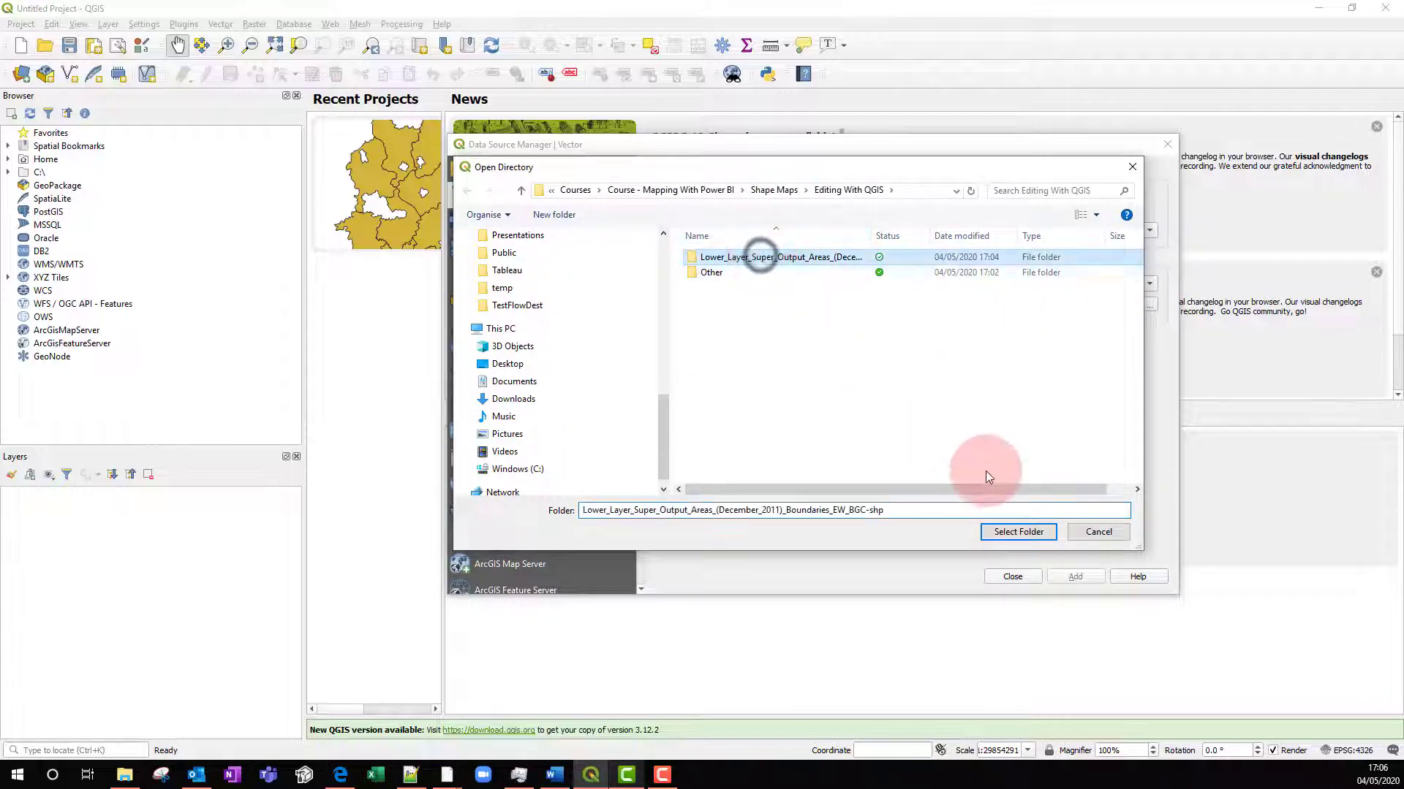
left_click(1020, 532)
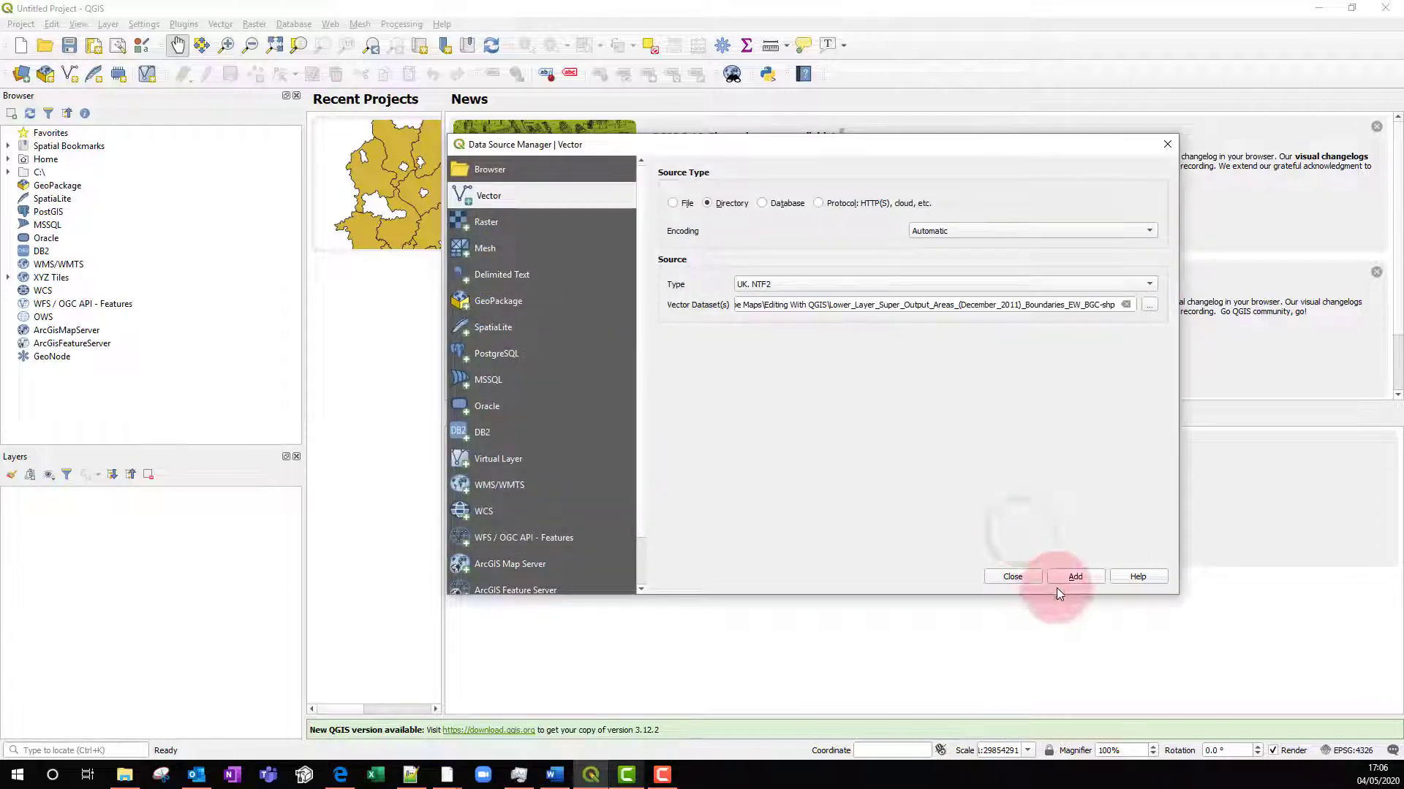
left_click(1071, 579)
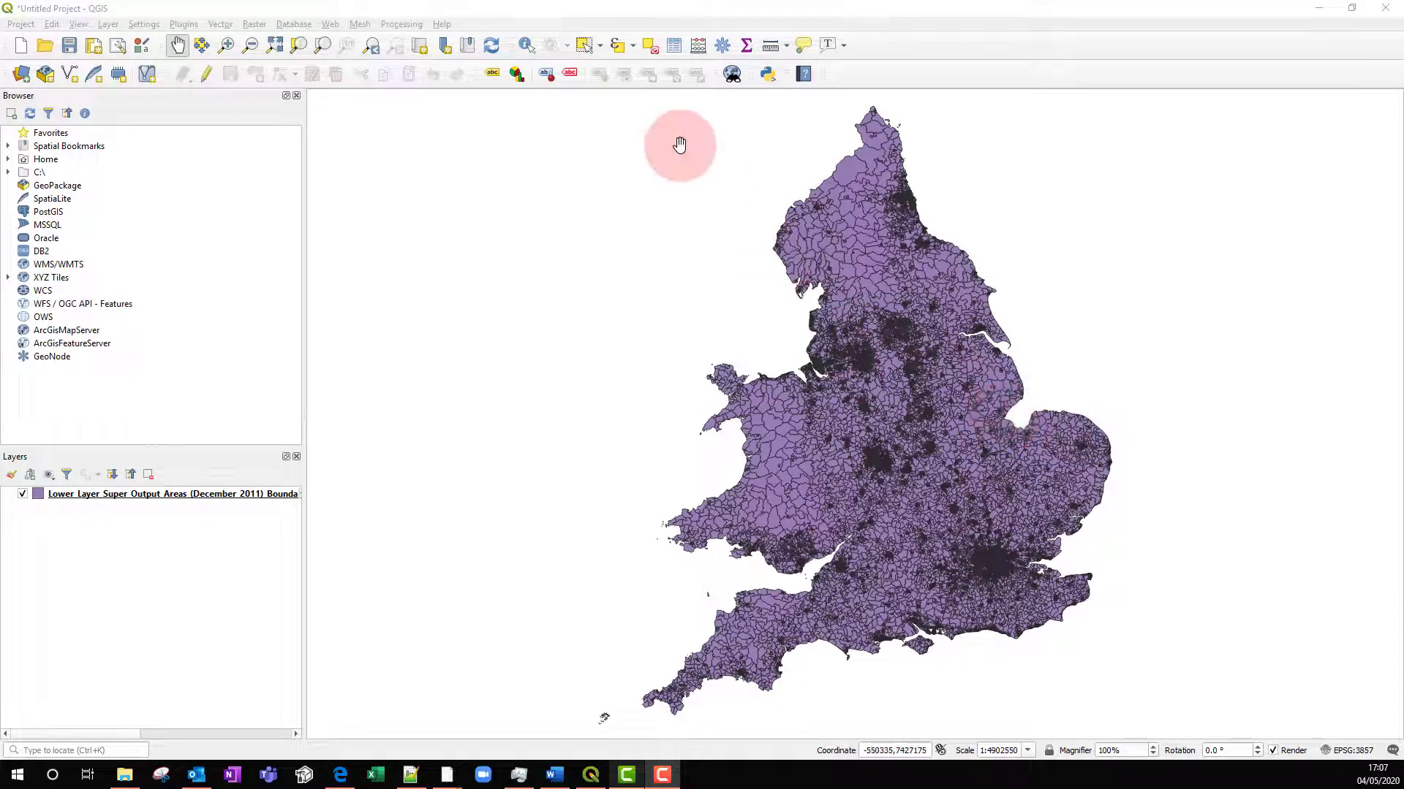
- Select by expression LSOA11CD not in (pasted Croydon codes), selecting 34533 features
left_click(633, 48)
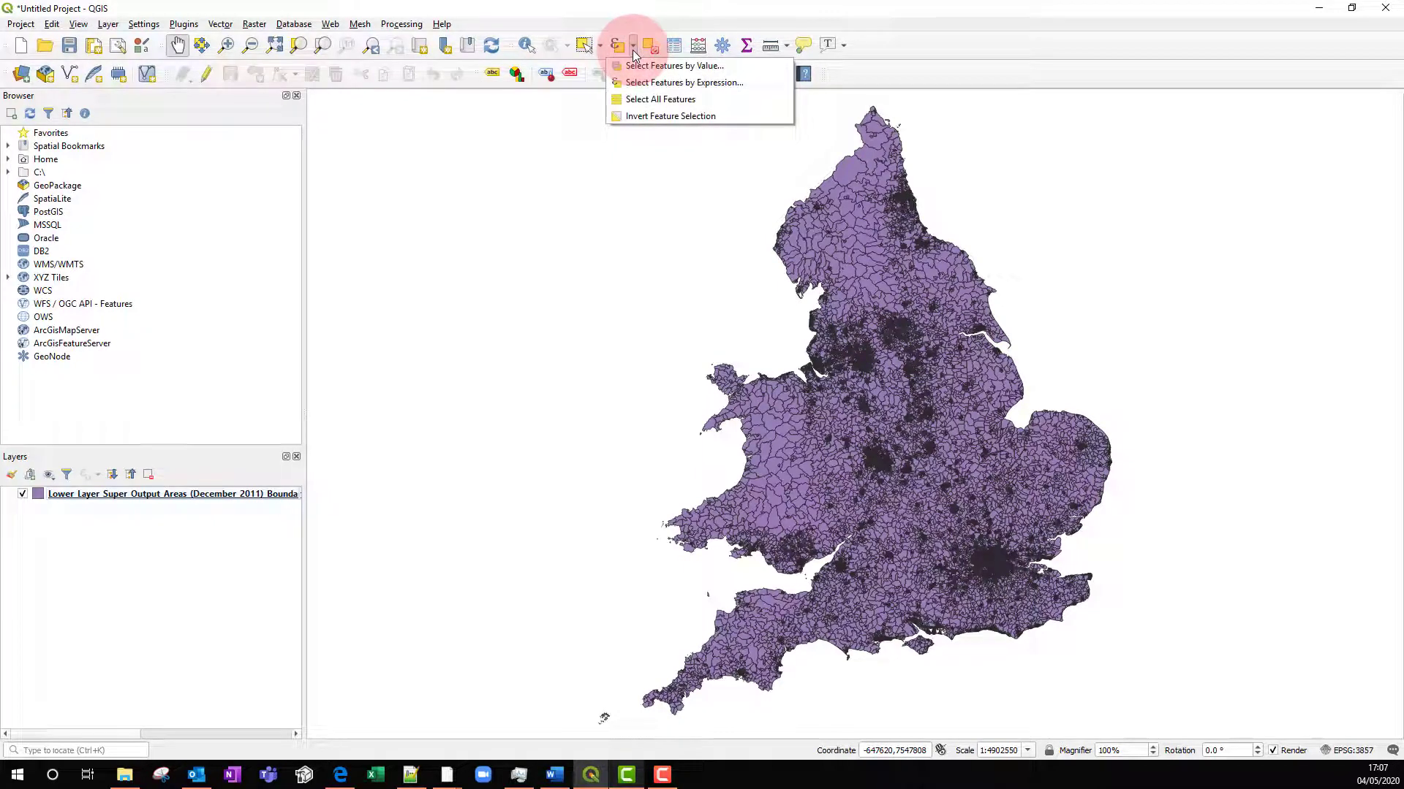
left_click(666, 88)
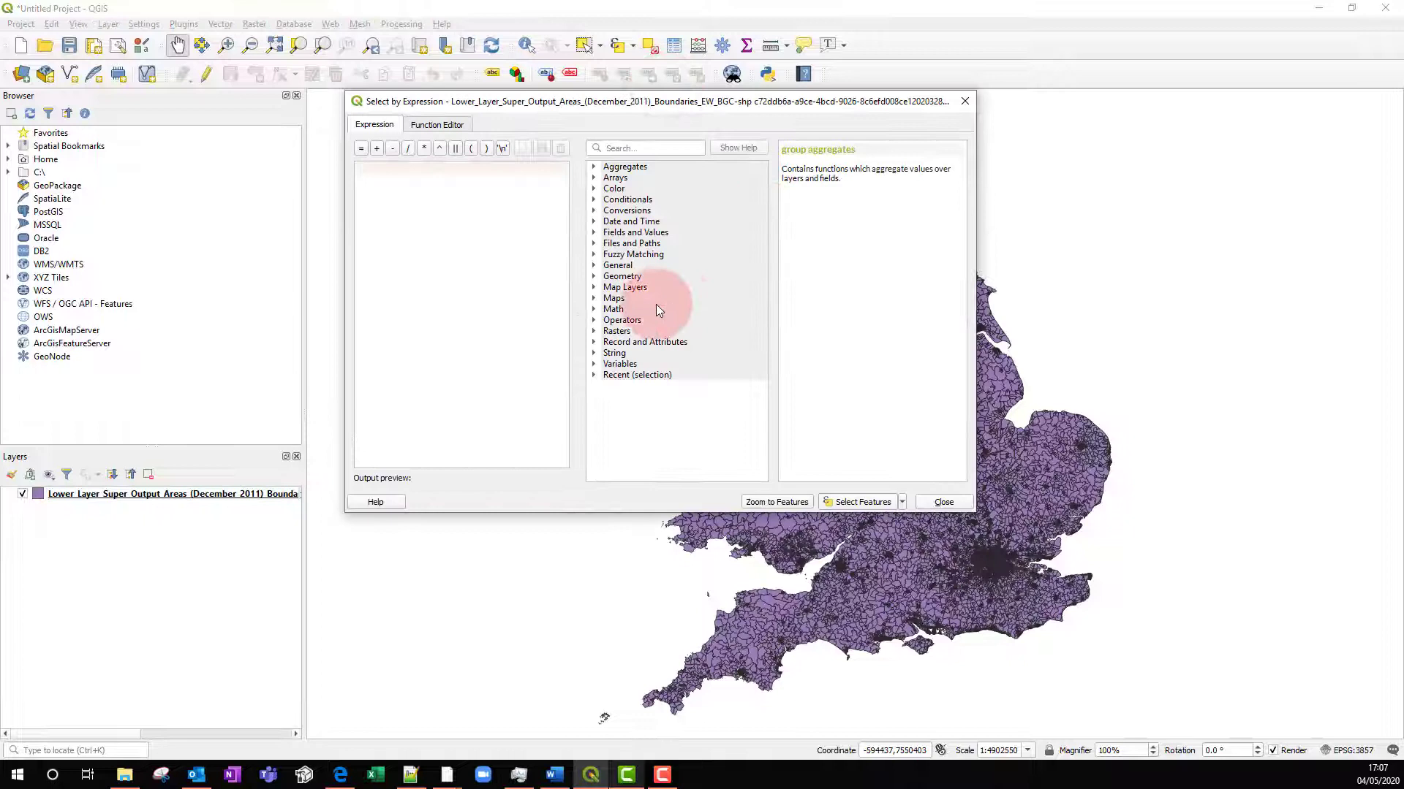
left_click(595, 234)
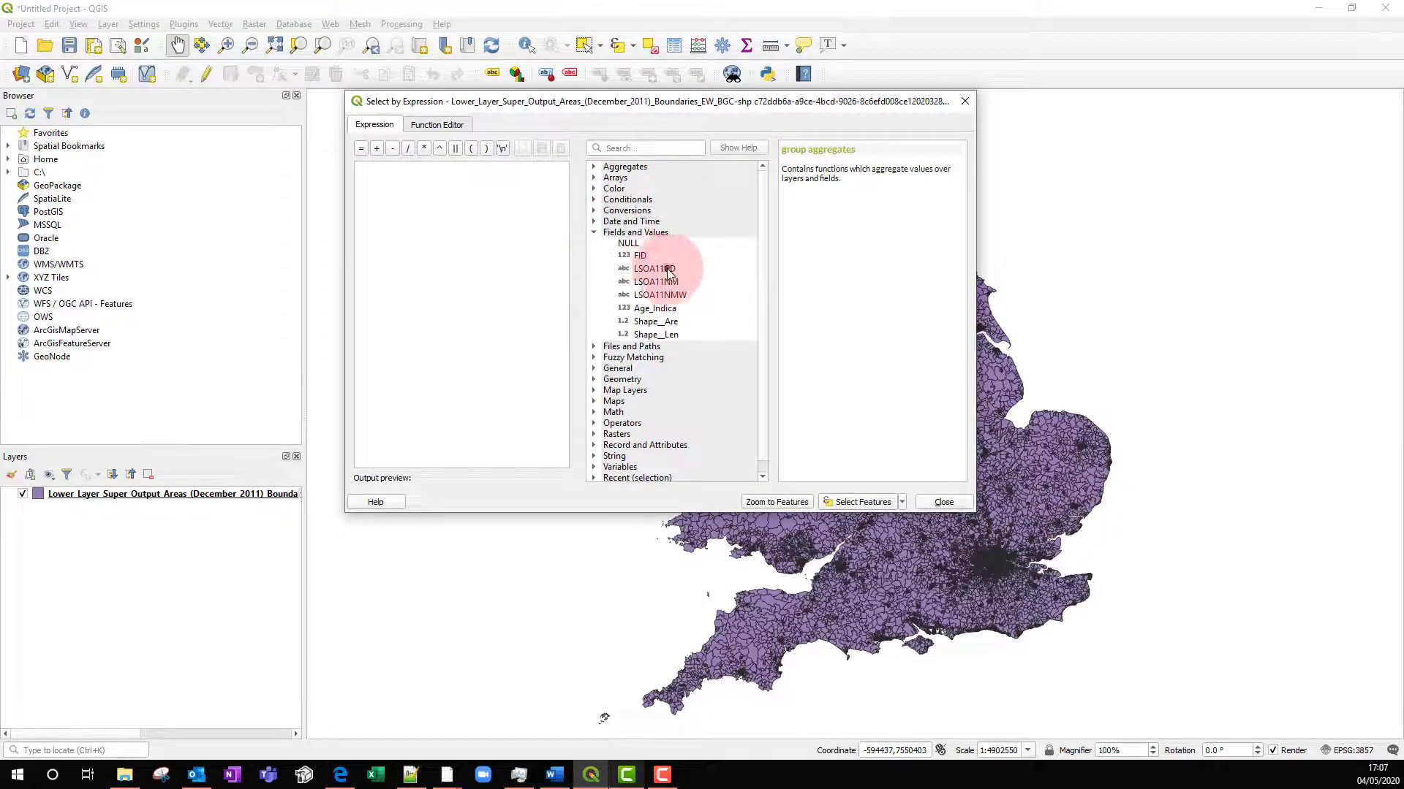
double_click(667, 273)
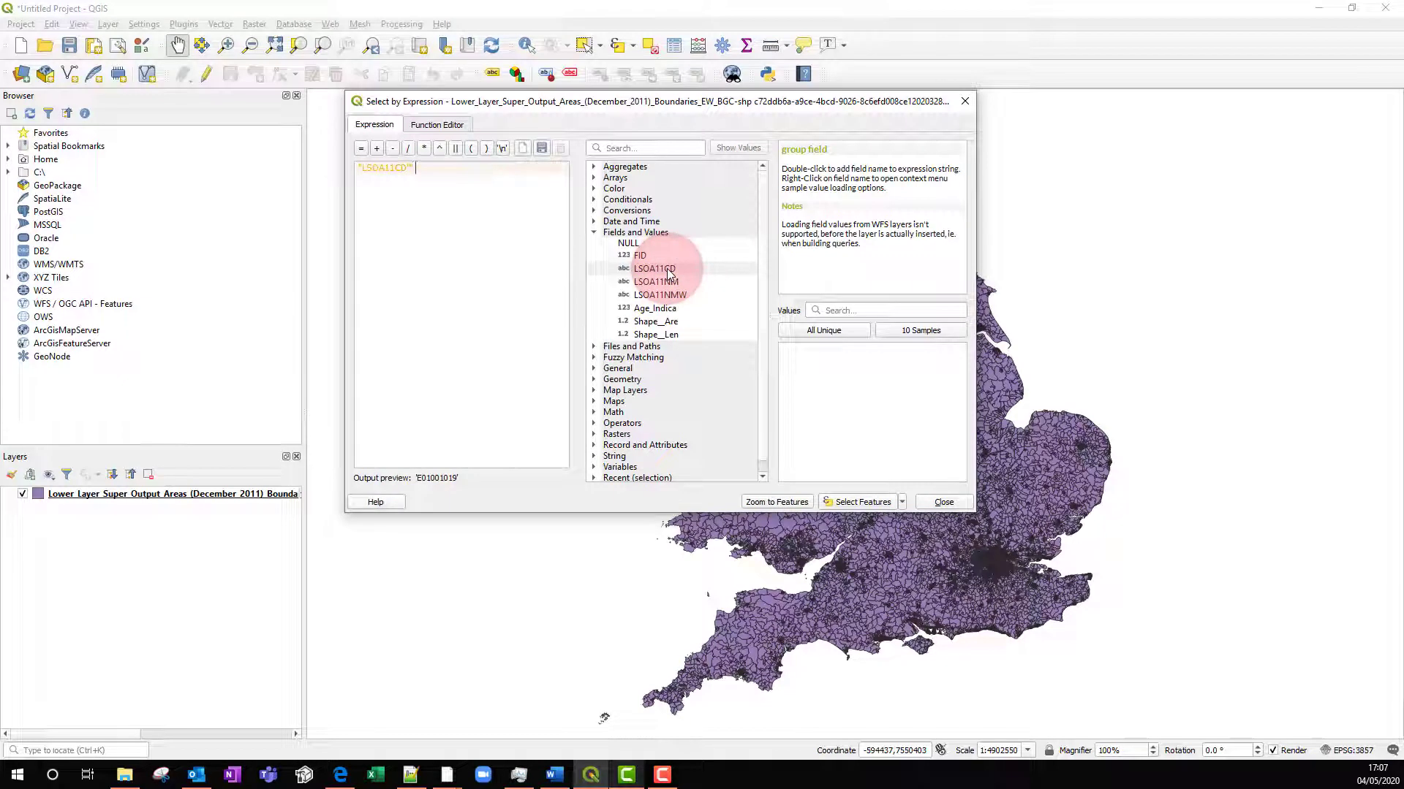
type("not")
type(" in ('E01001126', 'E01001127',")
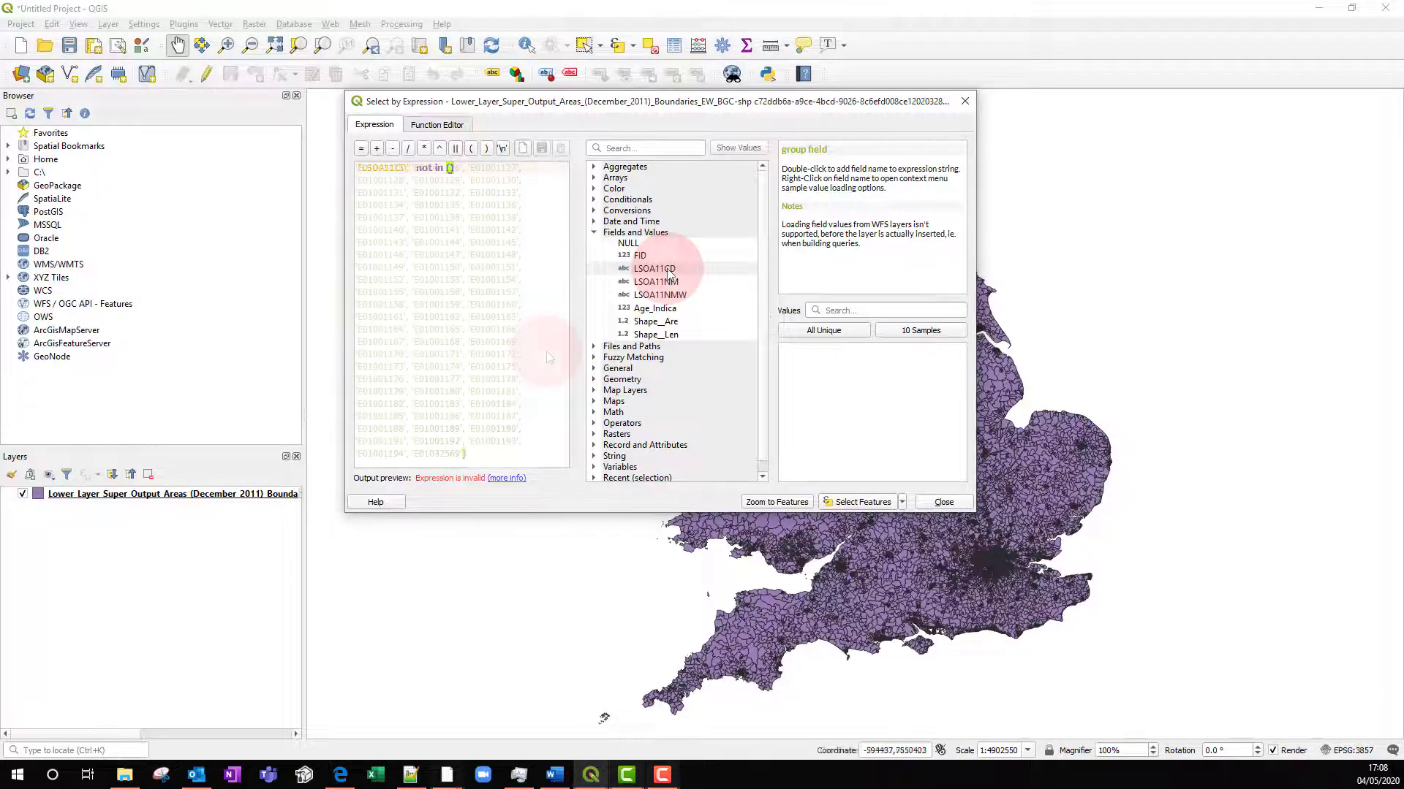
key("ctrl+v")
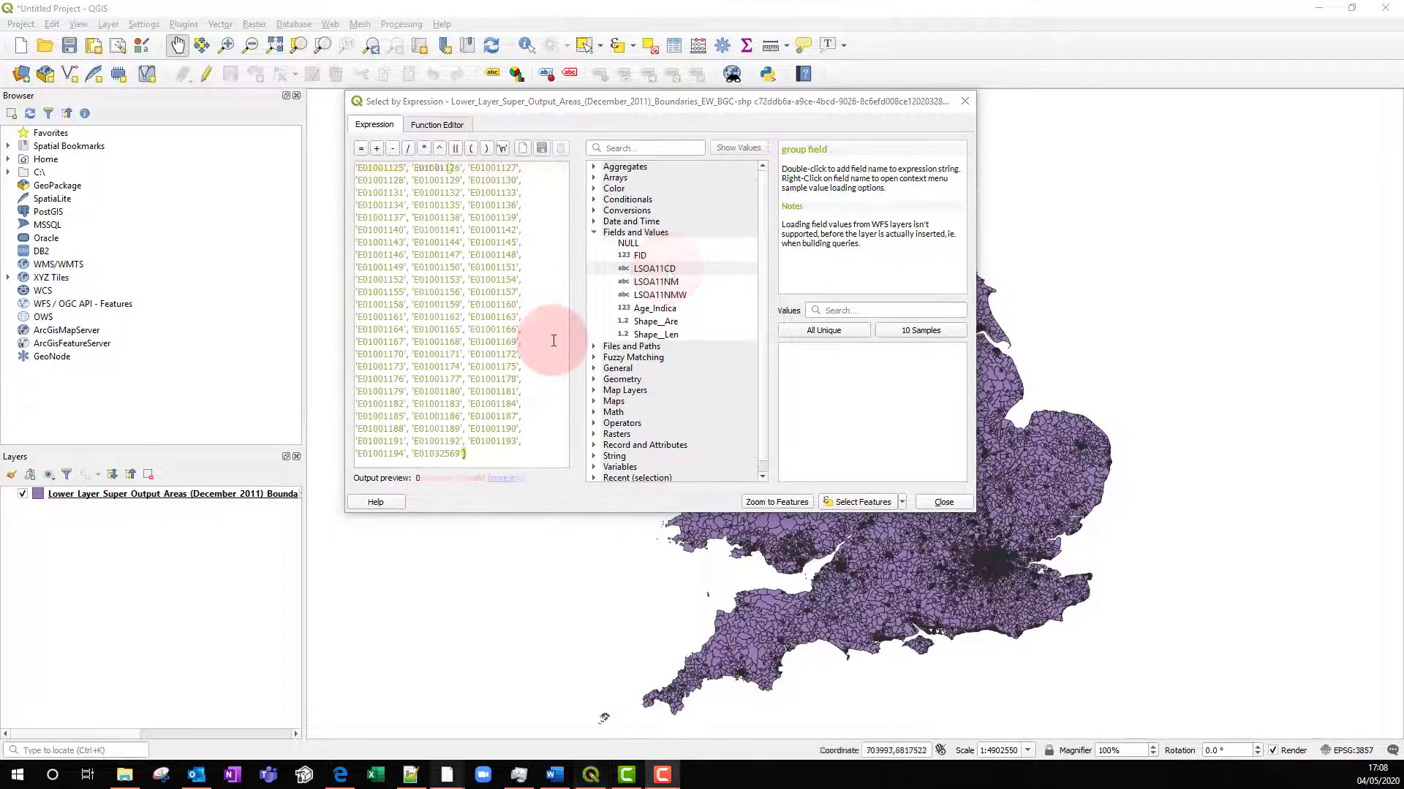
left_click(557, 344)
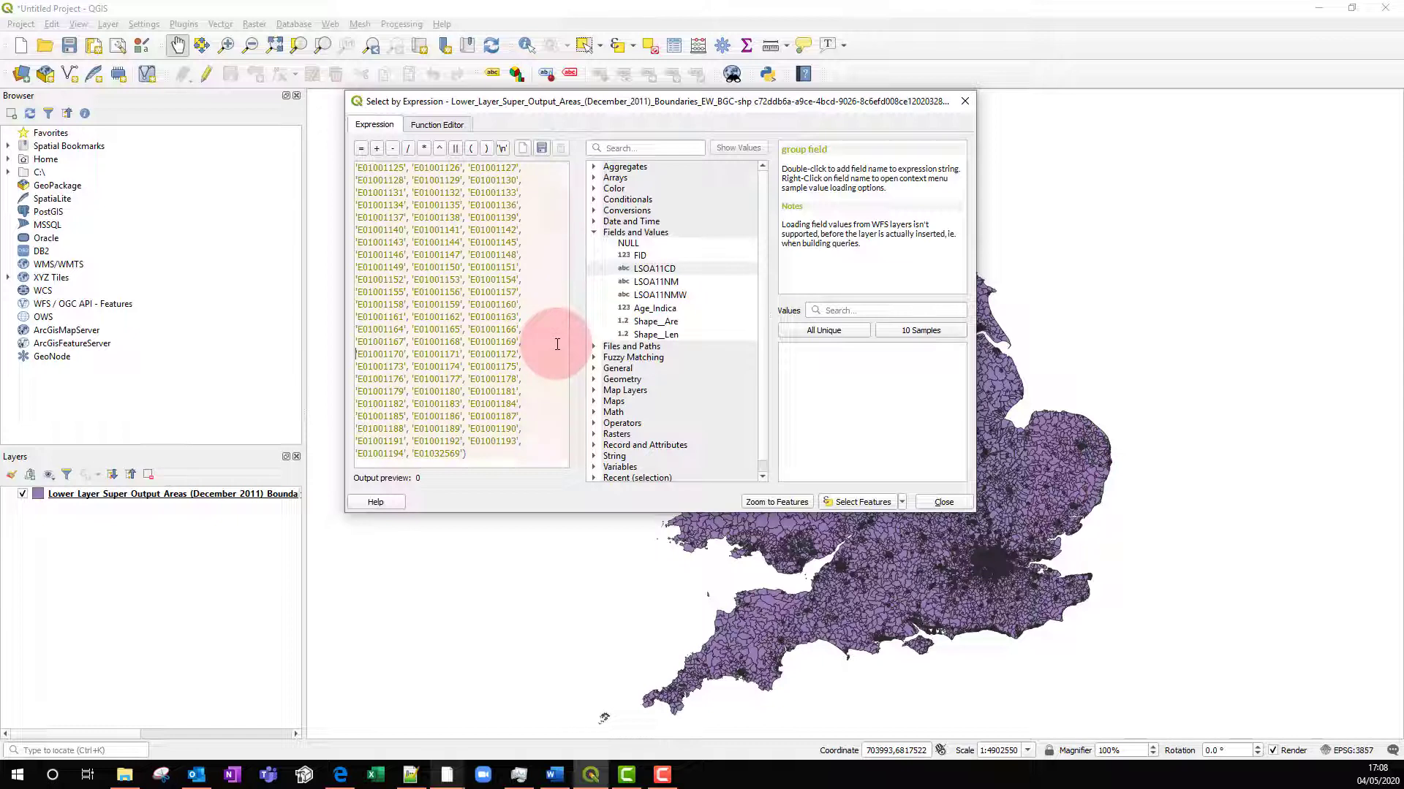
left_click(871, 505)
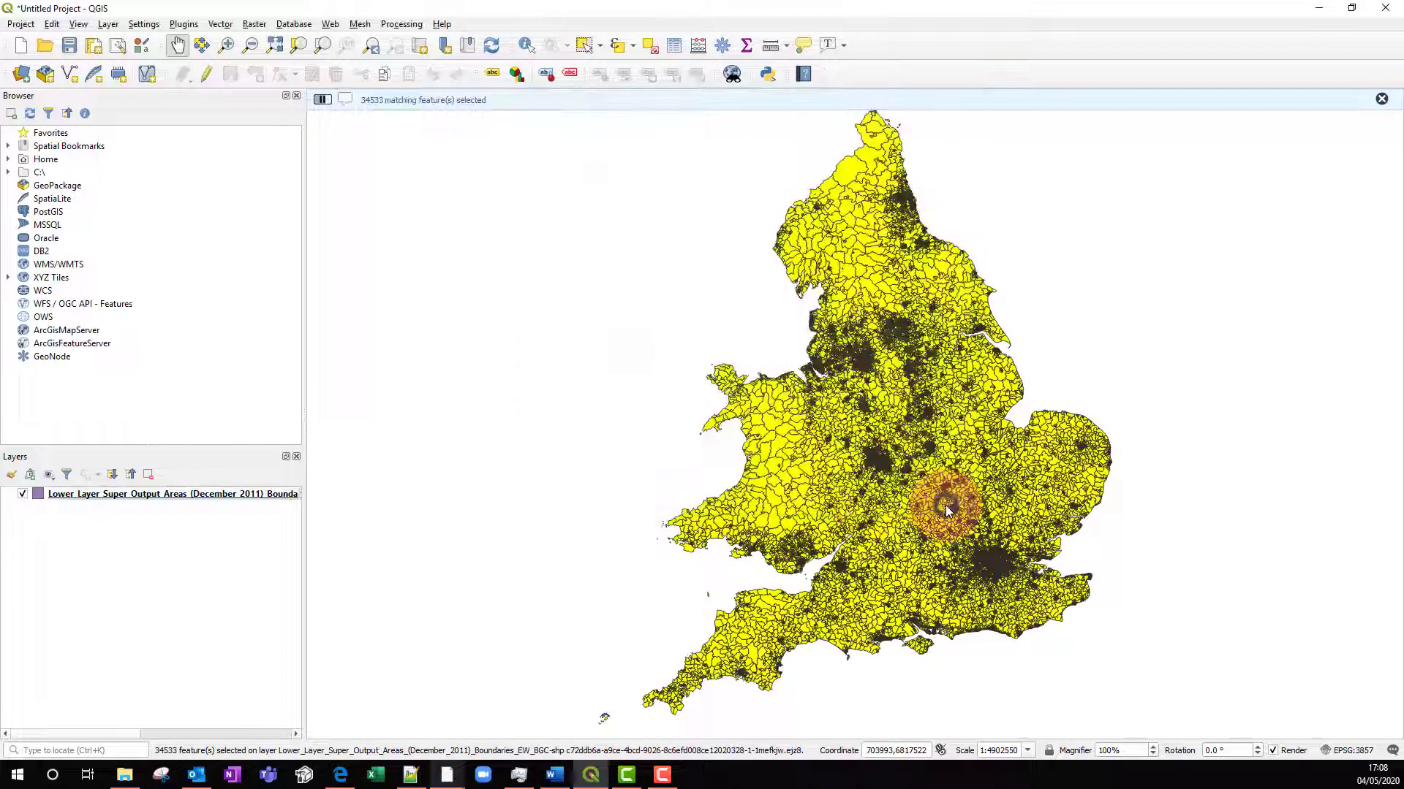
- Toggle editing, delete the 34533 selected features, and centre the map on the Croydon polygons
left_click(207, 76)
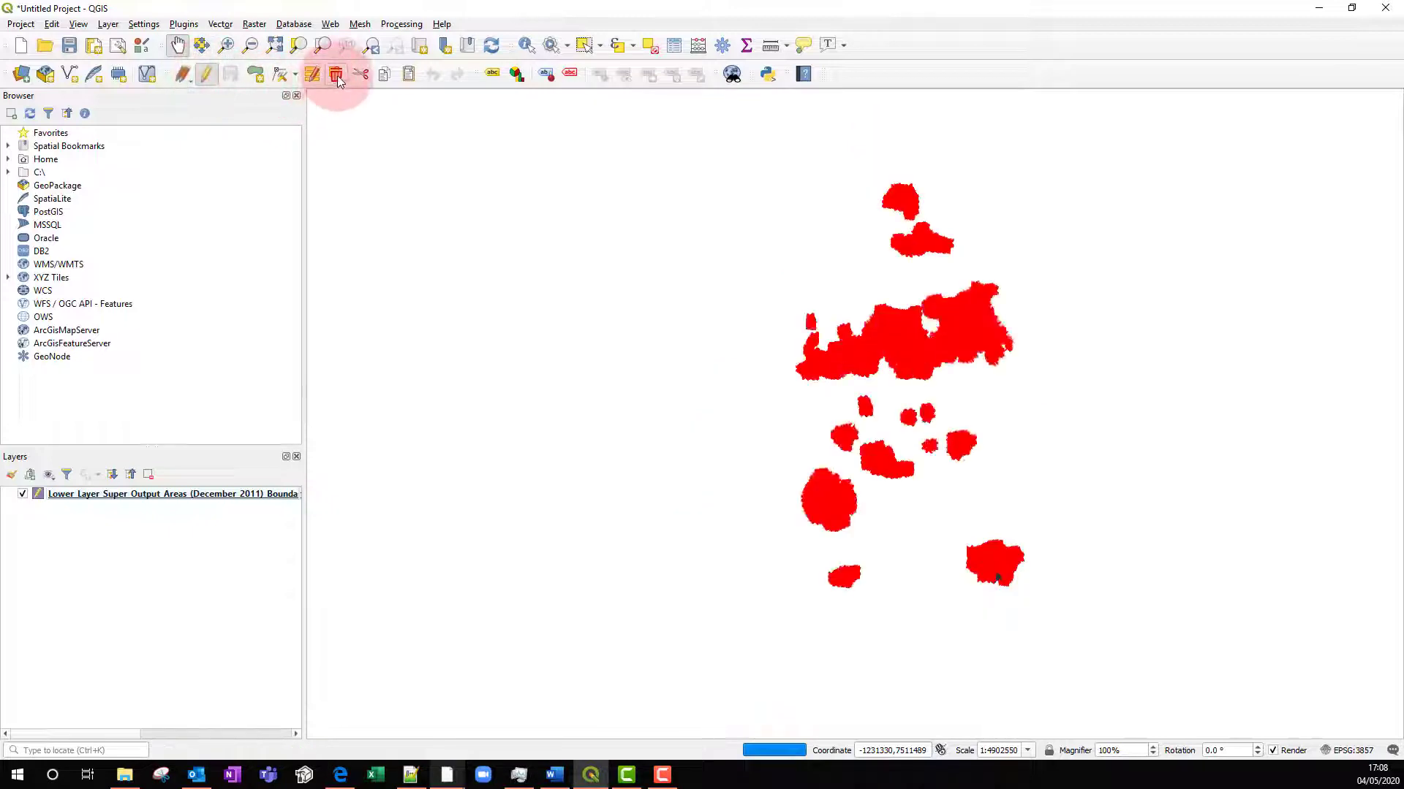
left_click(336, 76)
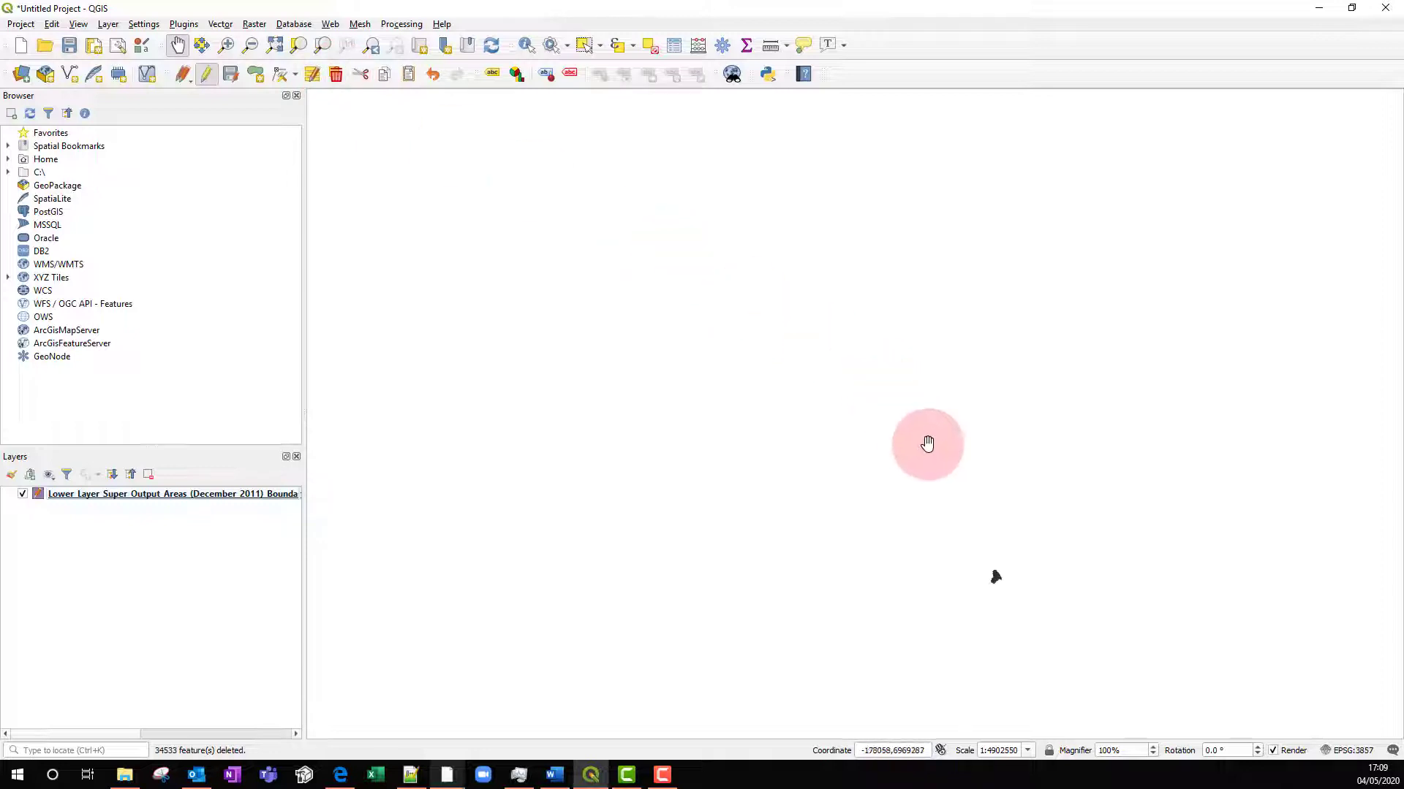
left_click_drag(960, 471, 731, 278)
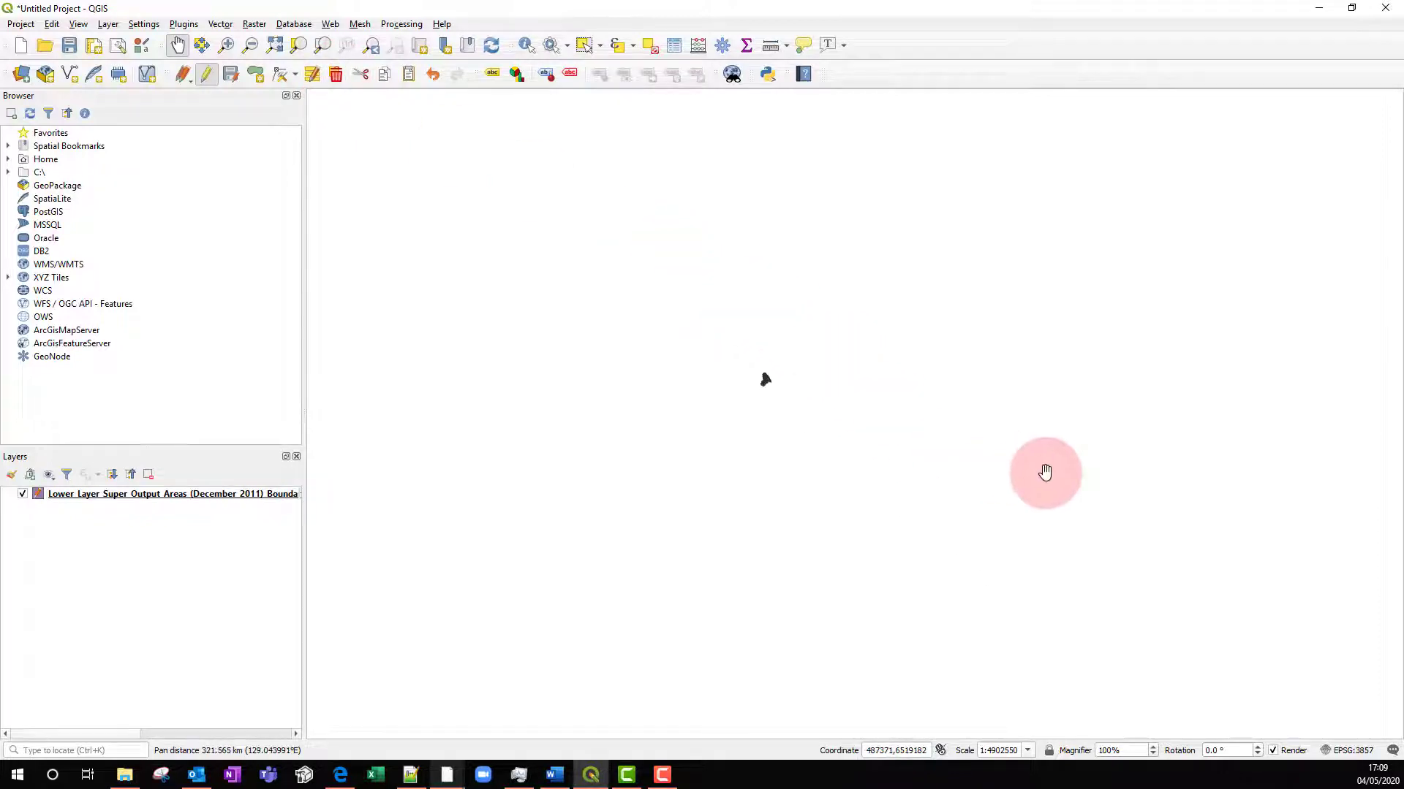
scroll(1043, 470, "up", 2)
left_click_drag(653, 394, 976, 502)
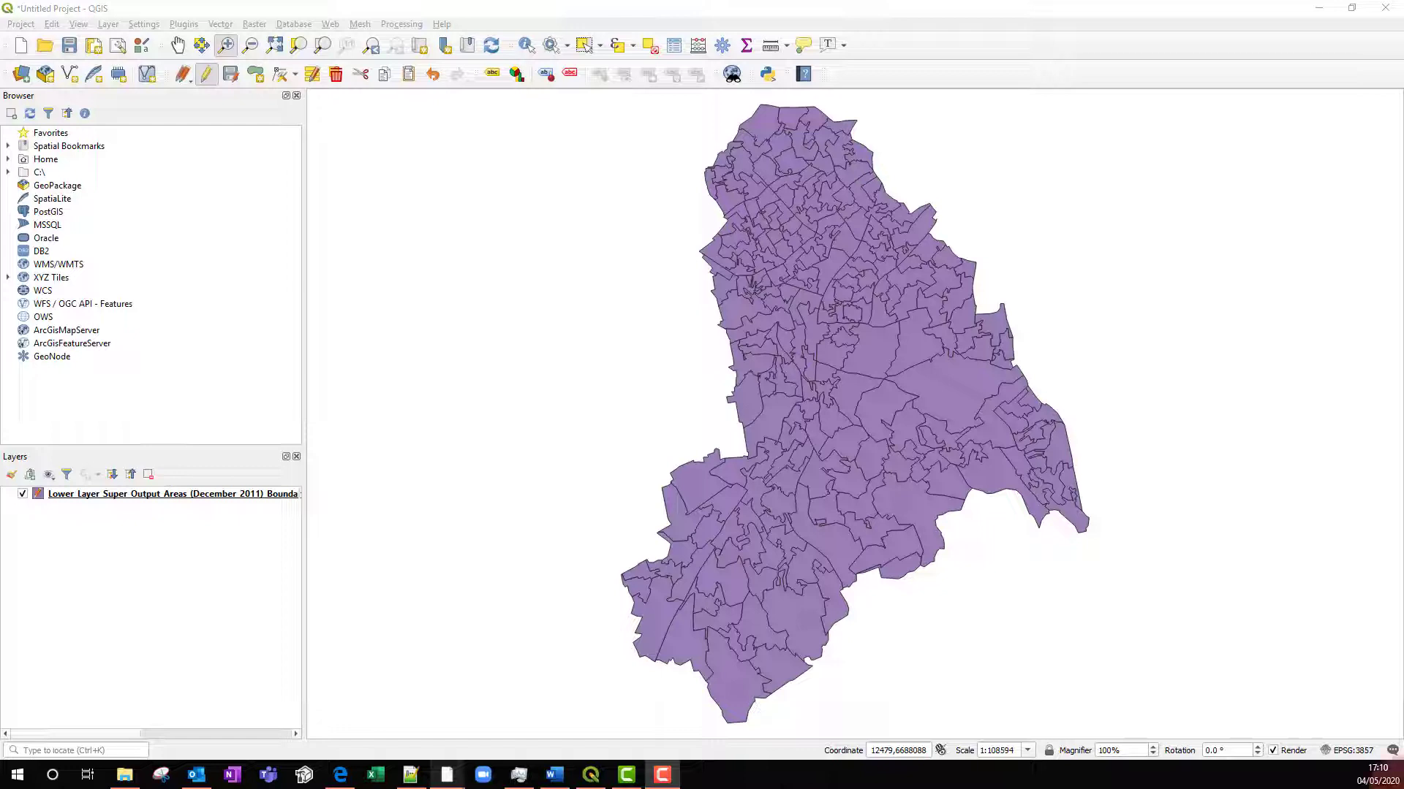
- Save the boundaries layer's features as an ESRI Shapefile named Croydon
right_click(177, 495)
mouse_move(219, 452)
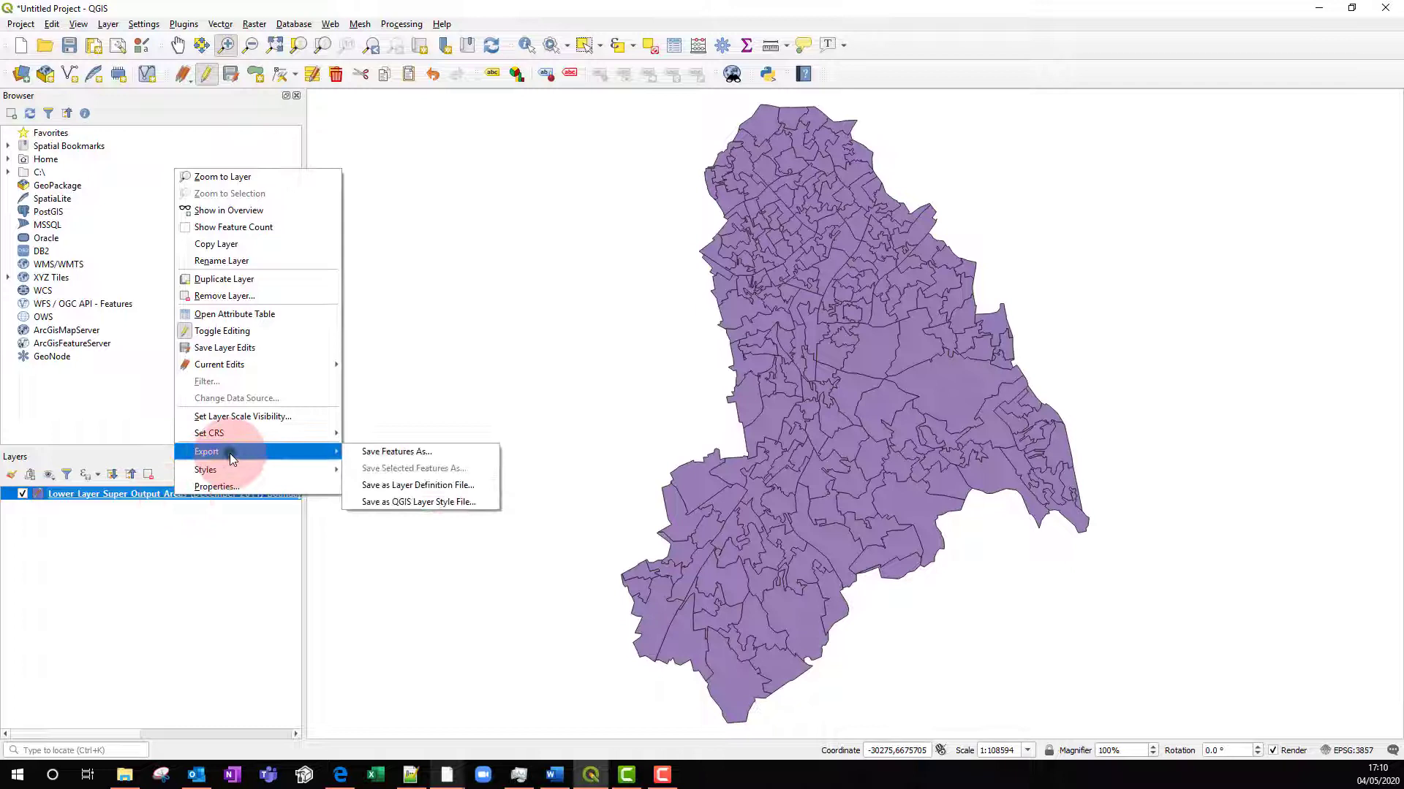
left_click(368, 458)
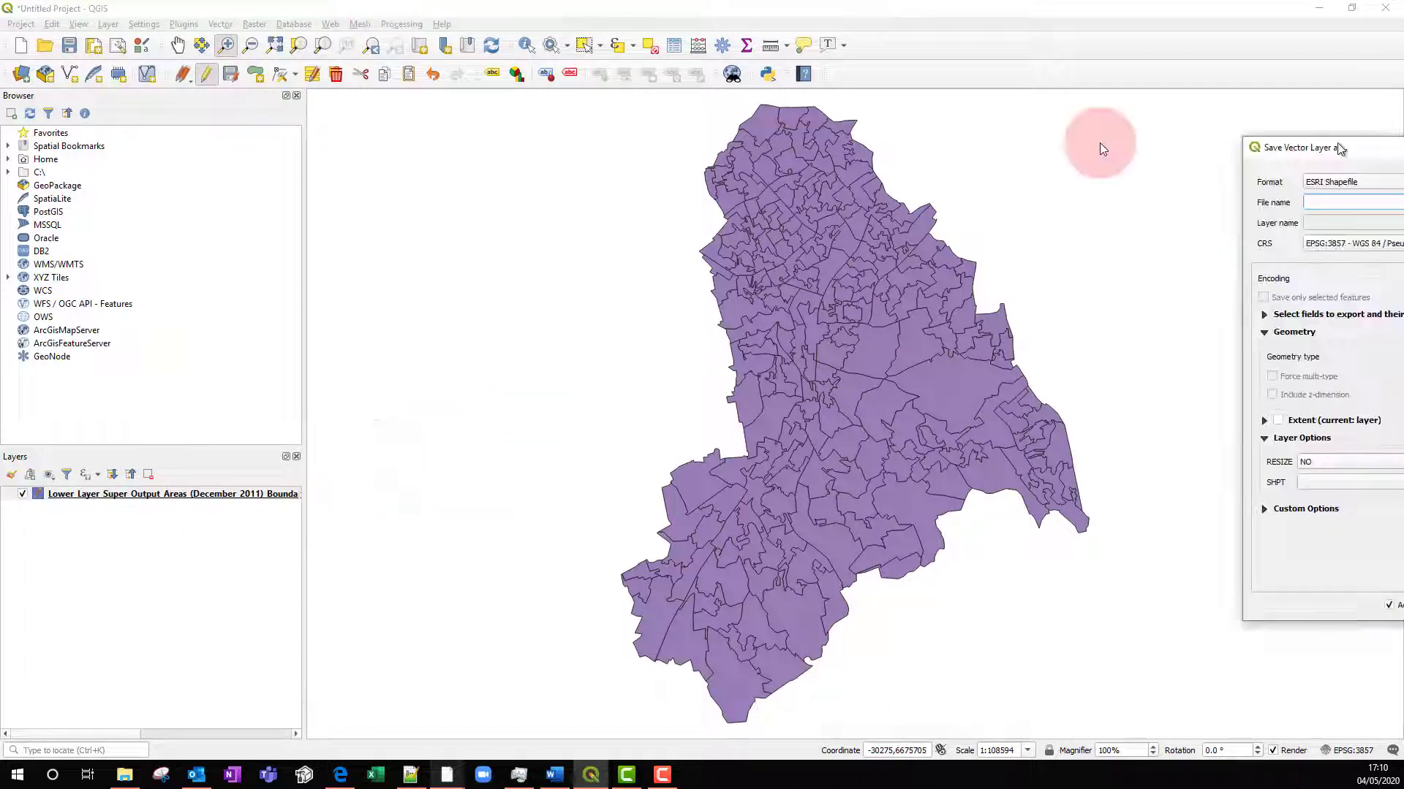
left_click(496, 169)
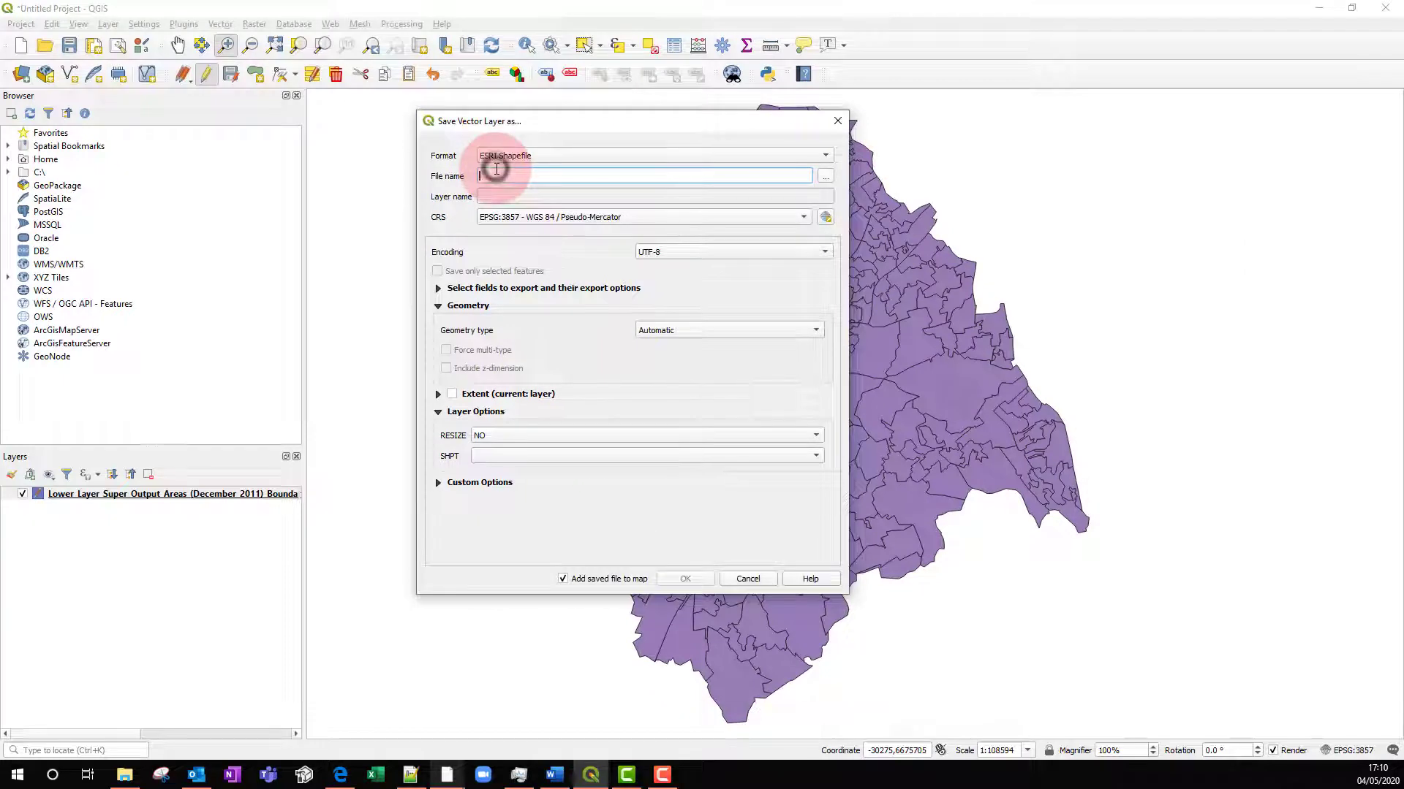
type("Cro")
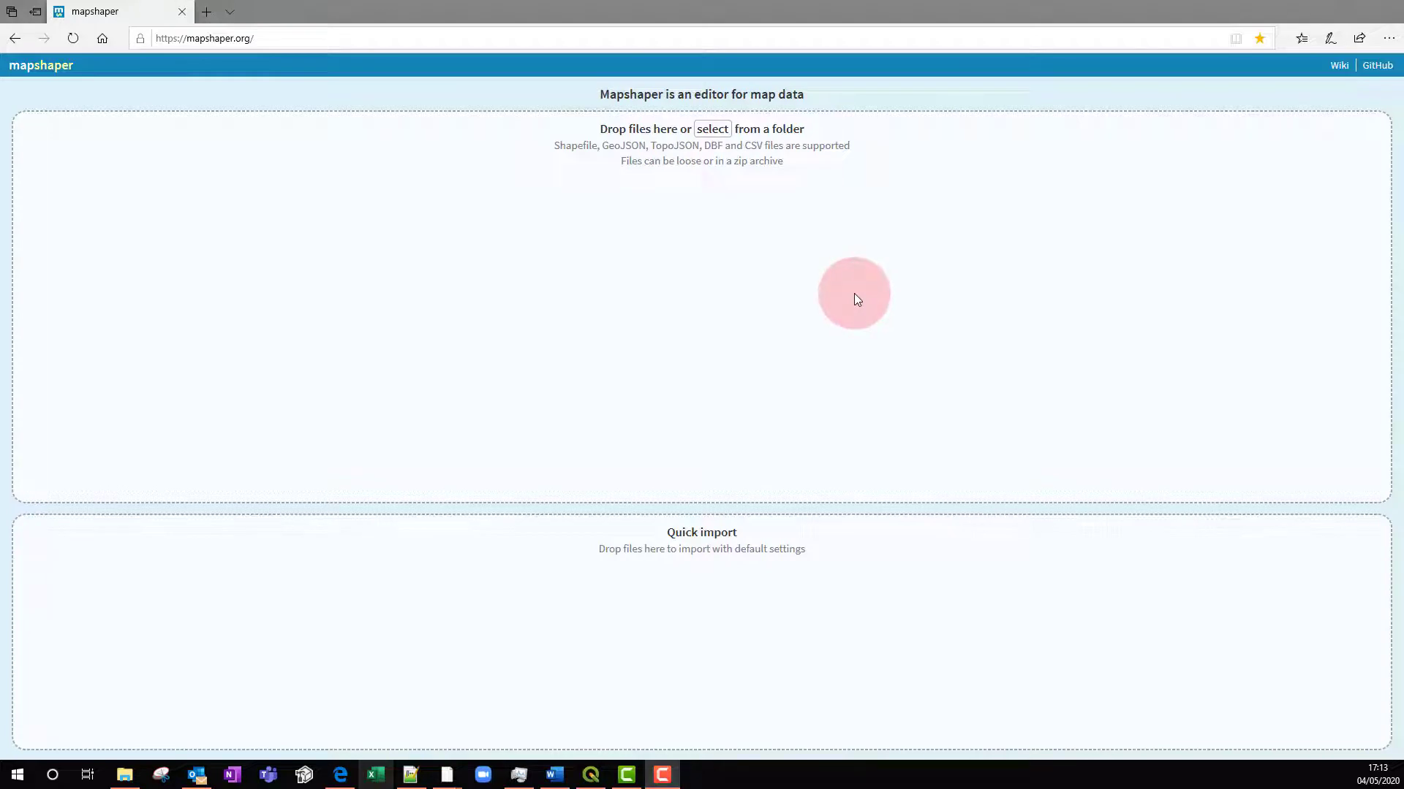
- Import all five Croydon shapefile parts into Mapshaper
left_click(712, 130)
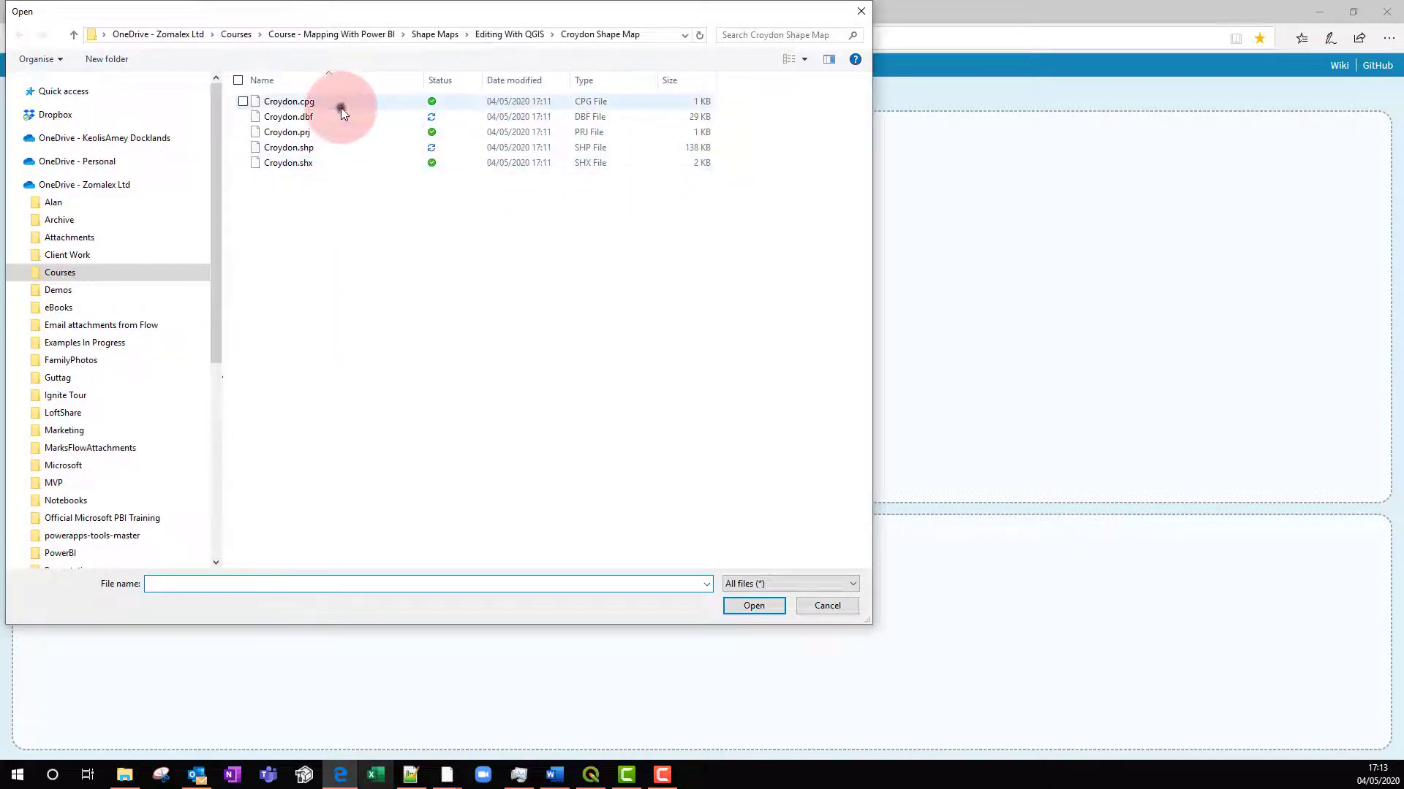
left_click(340, 104)
left_click(322, 170, "shift")
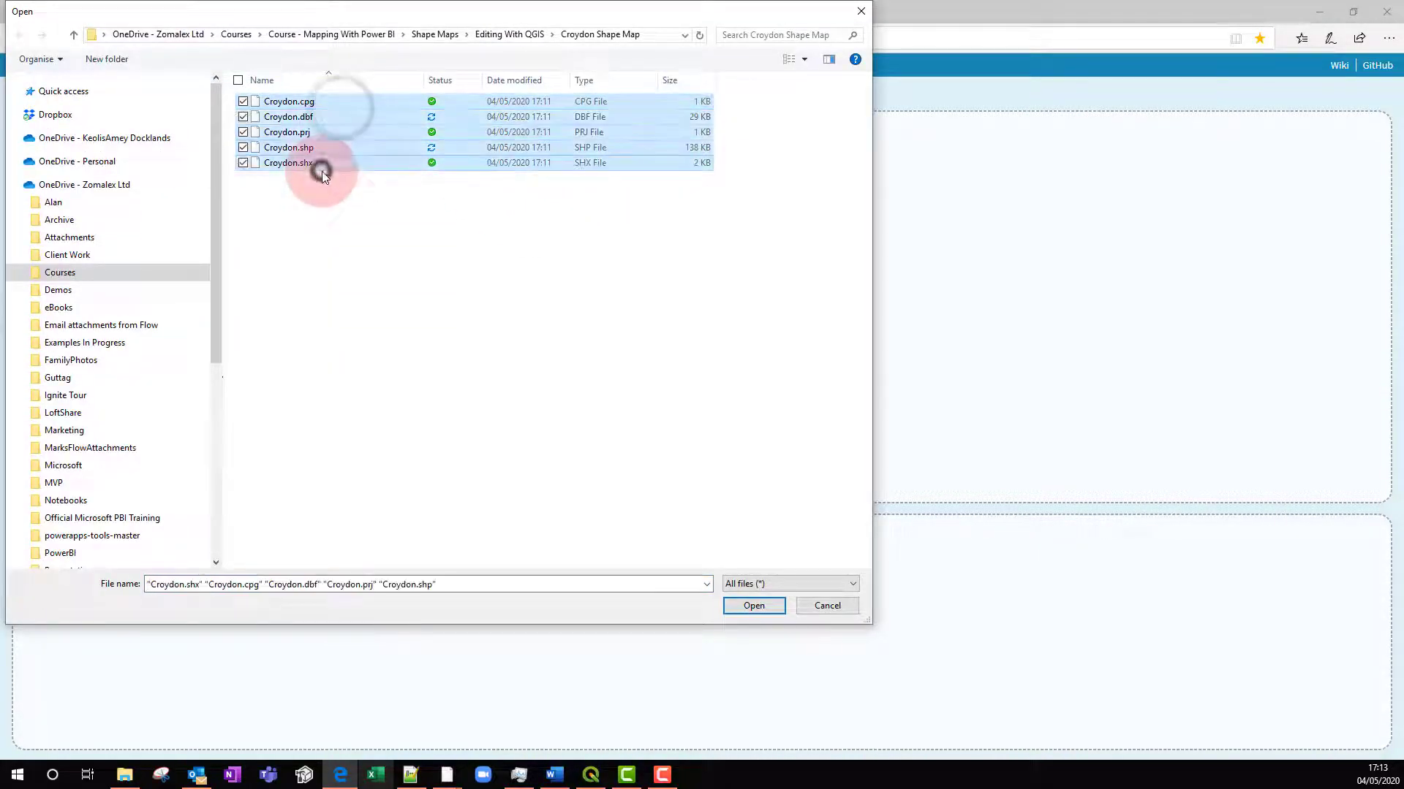
left_click(739, 606)
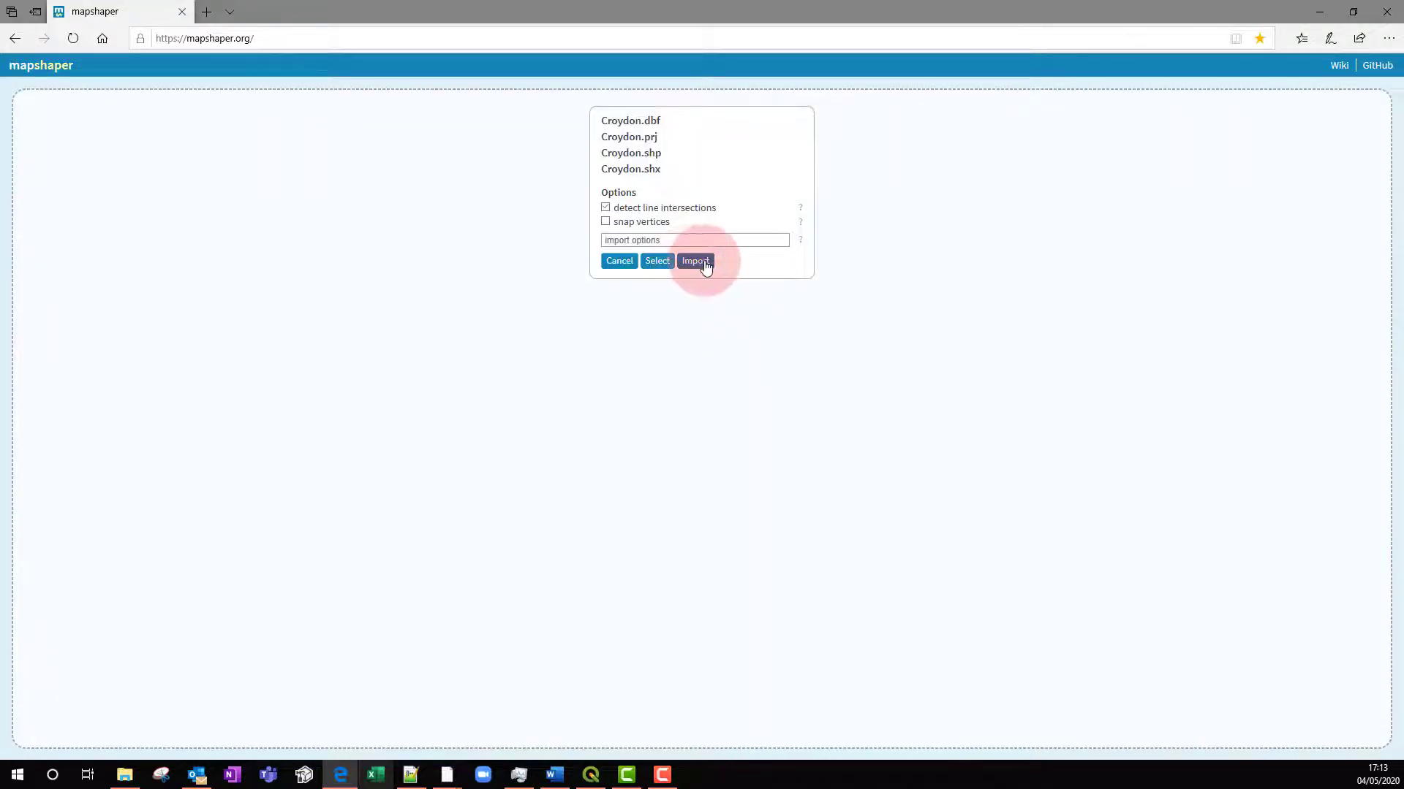
left_click(695, 262)
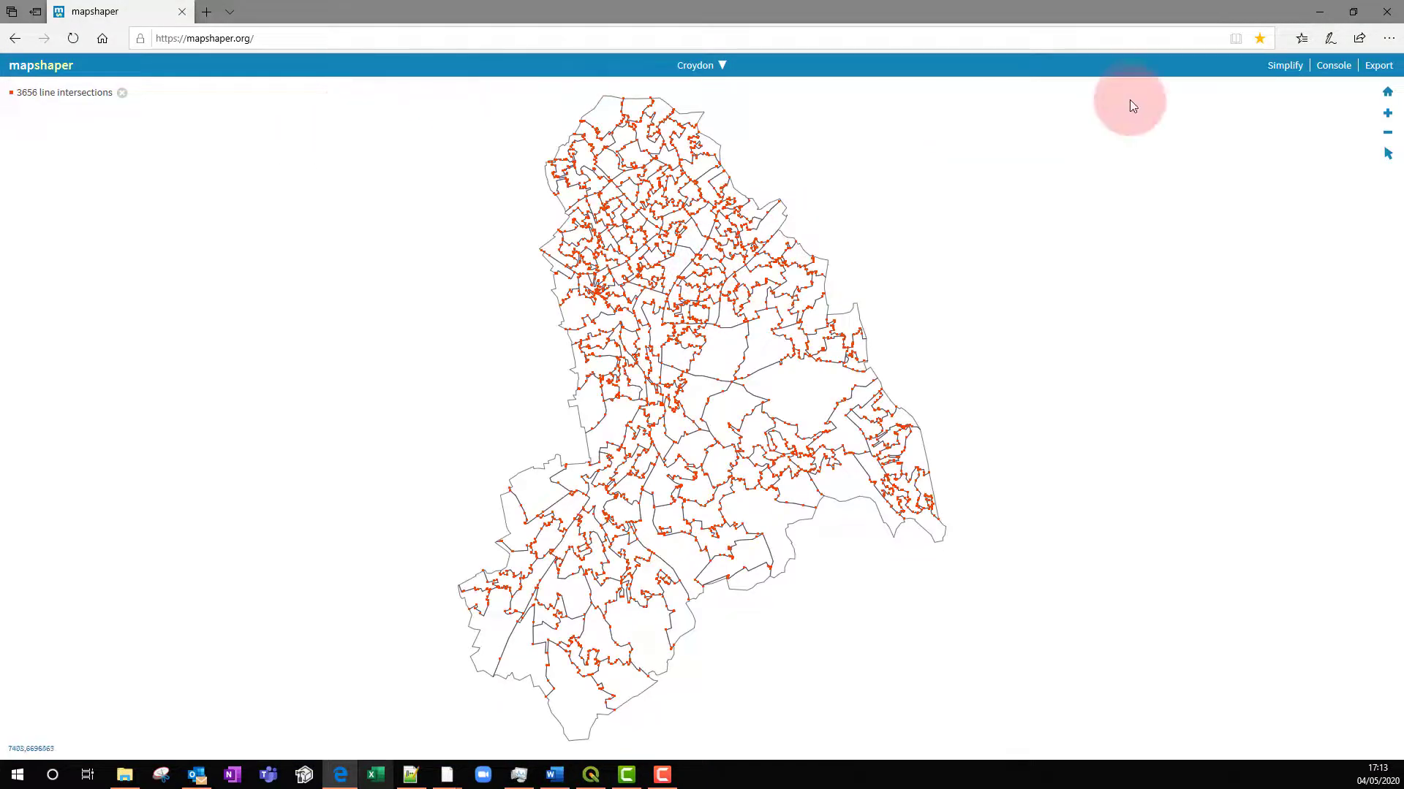
- In the console, run info and proj wgs84 to reproject the layer to WGS84
left_click(1332, 65)
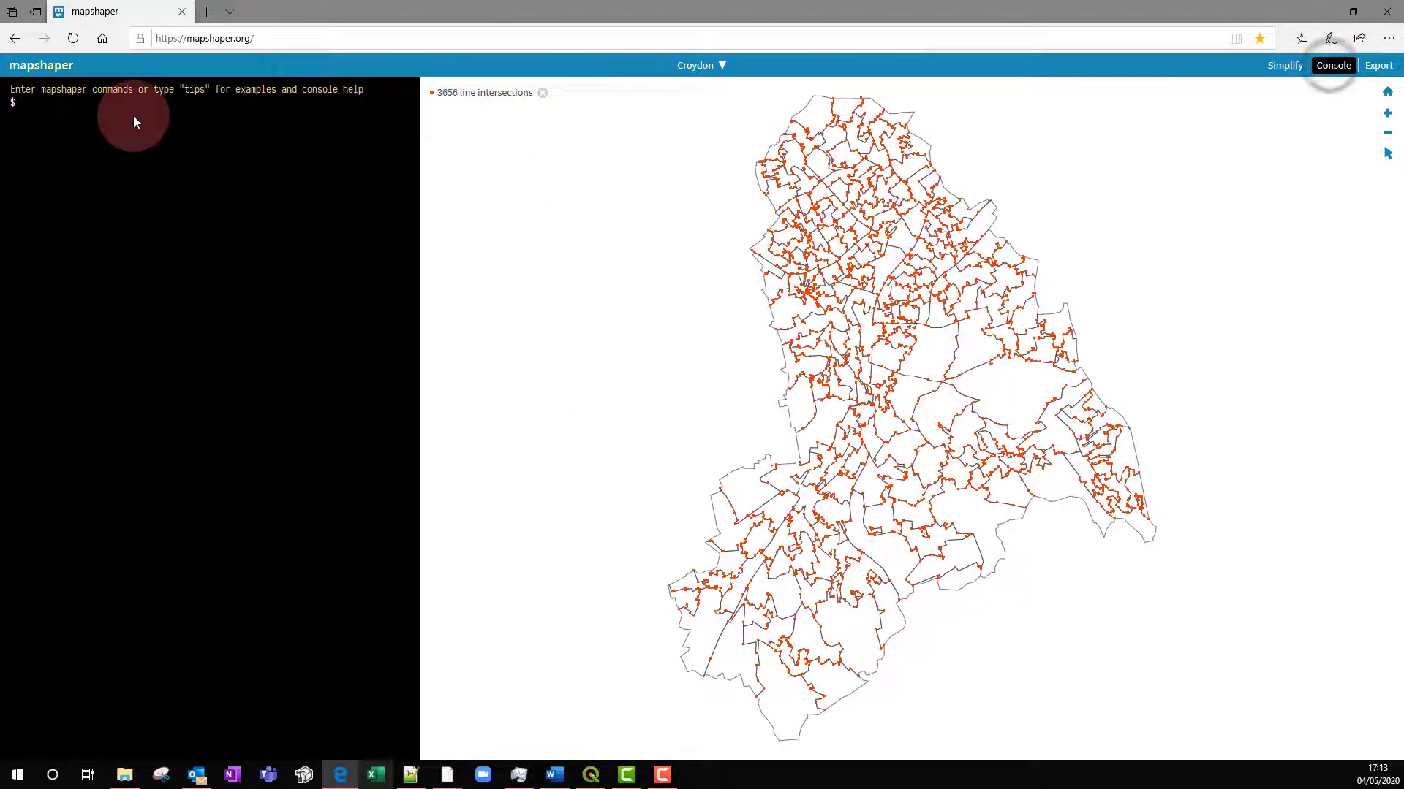
type("info")
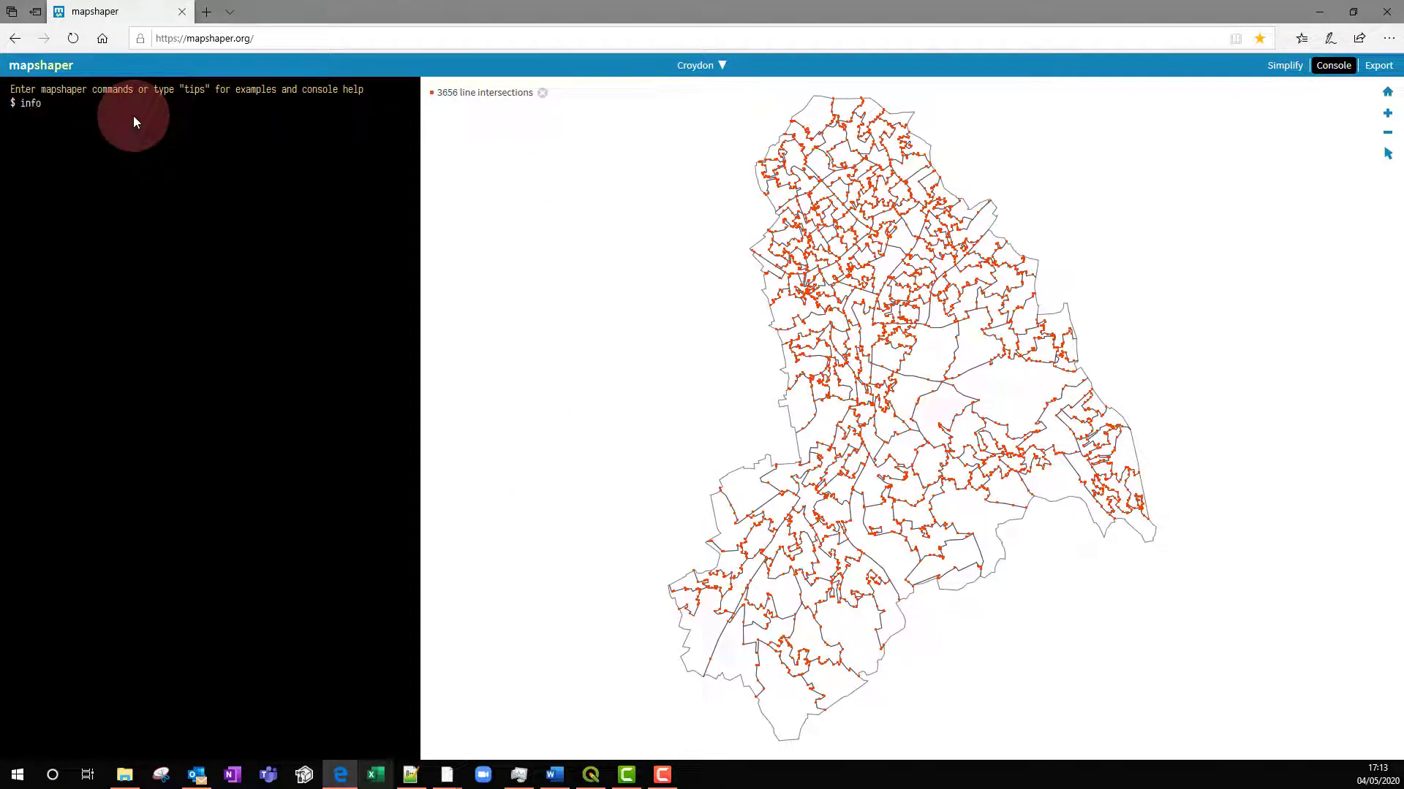
key("Return")
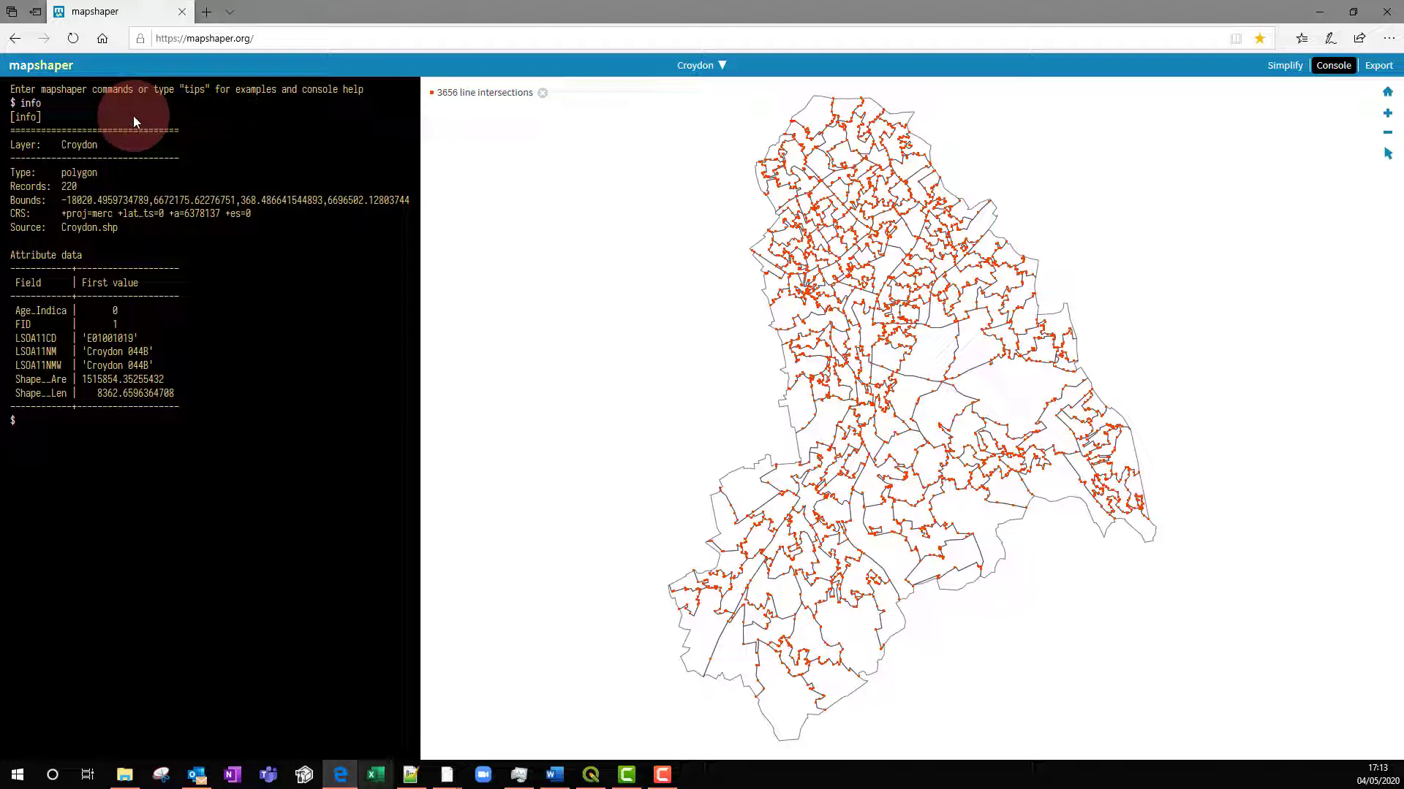
type("proj wgs84")
key("Return")
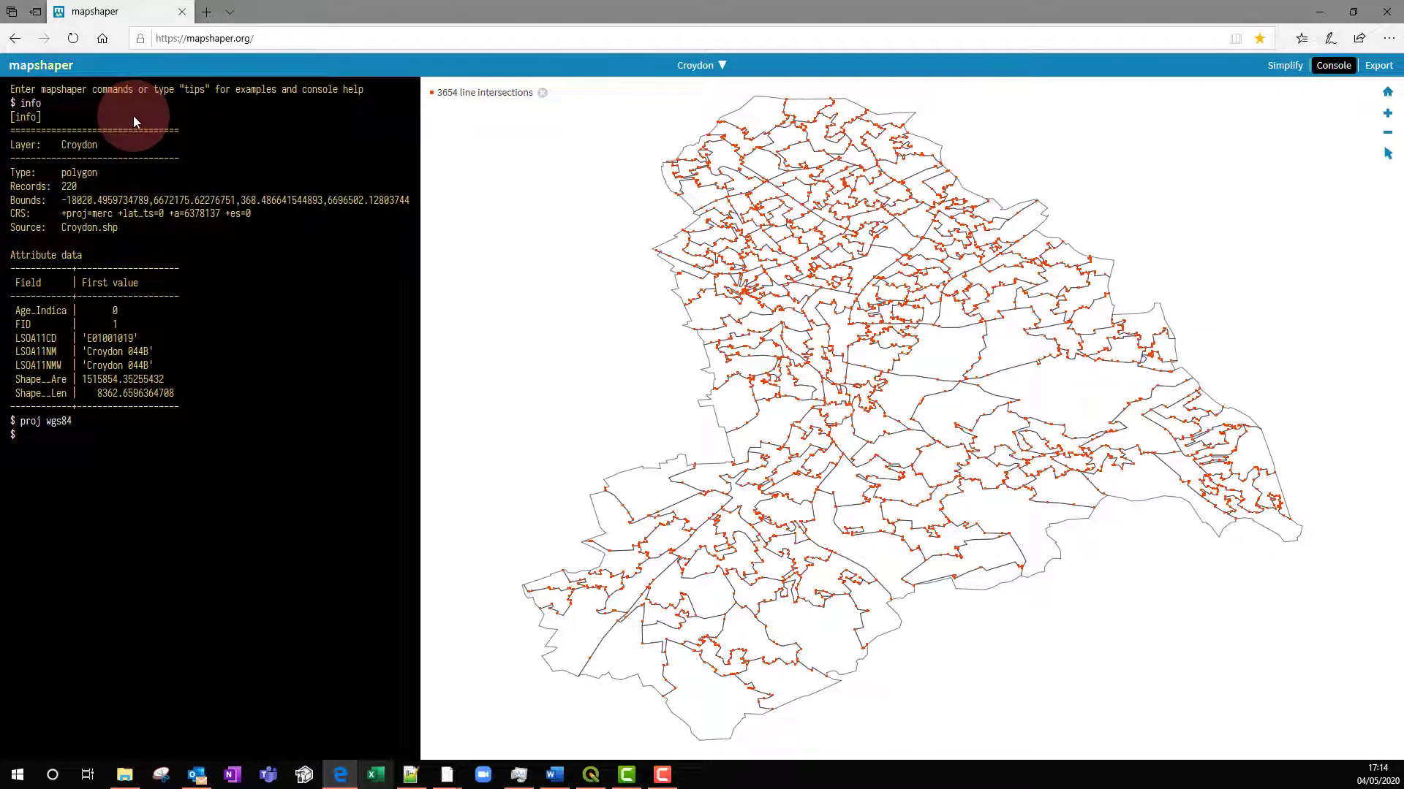
key("Return")
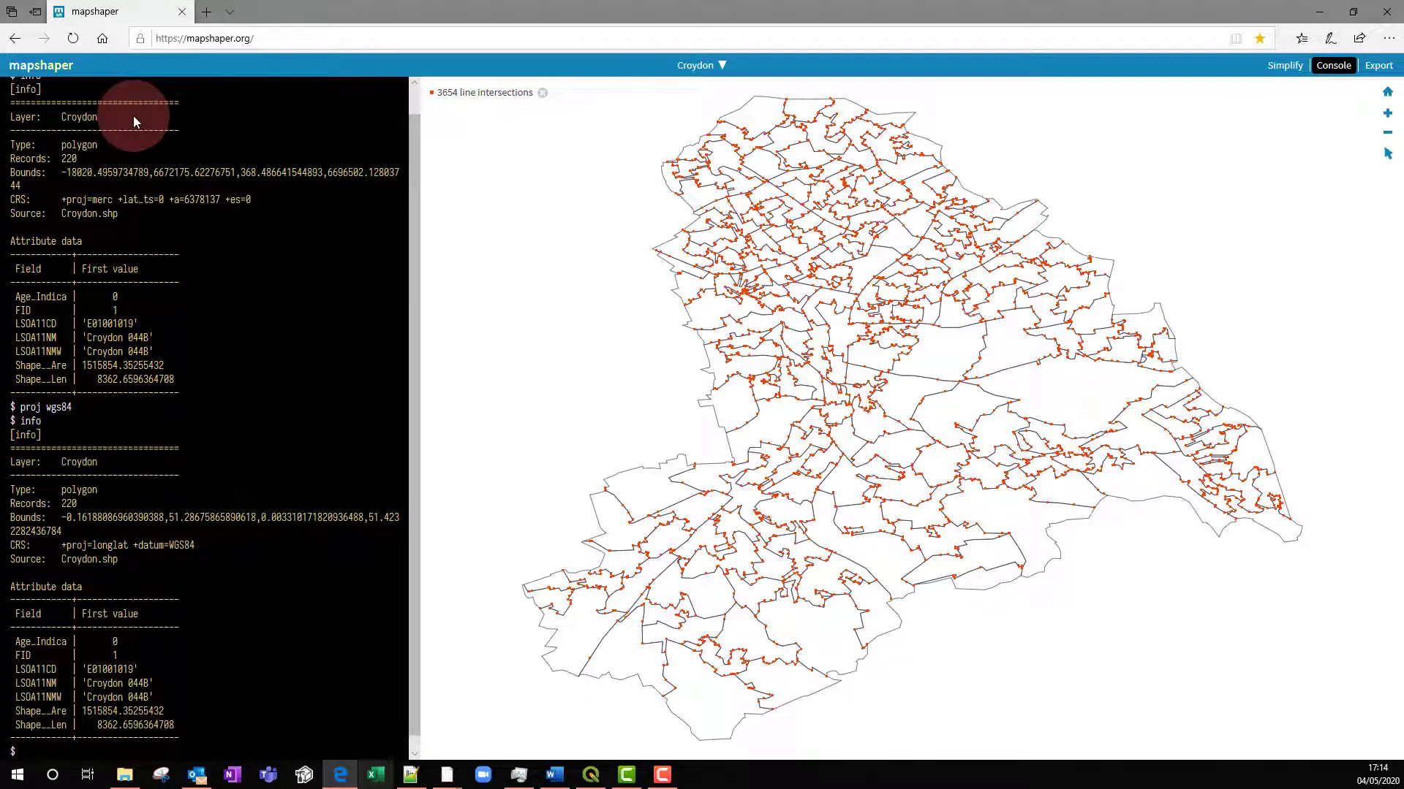
- Export the reprojected Croydon layer as a TopoJSON file
left_click(1376, 67)
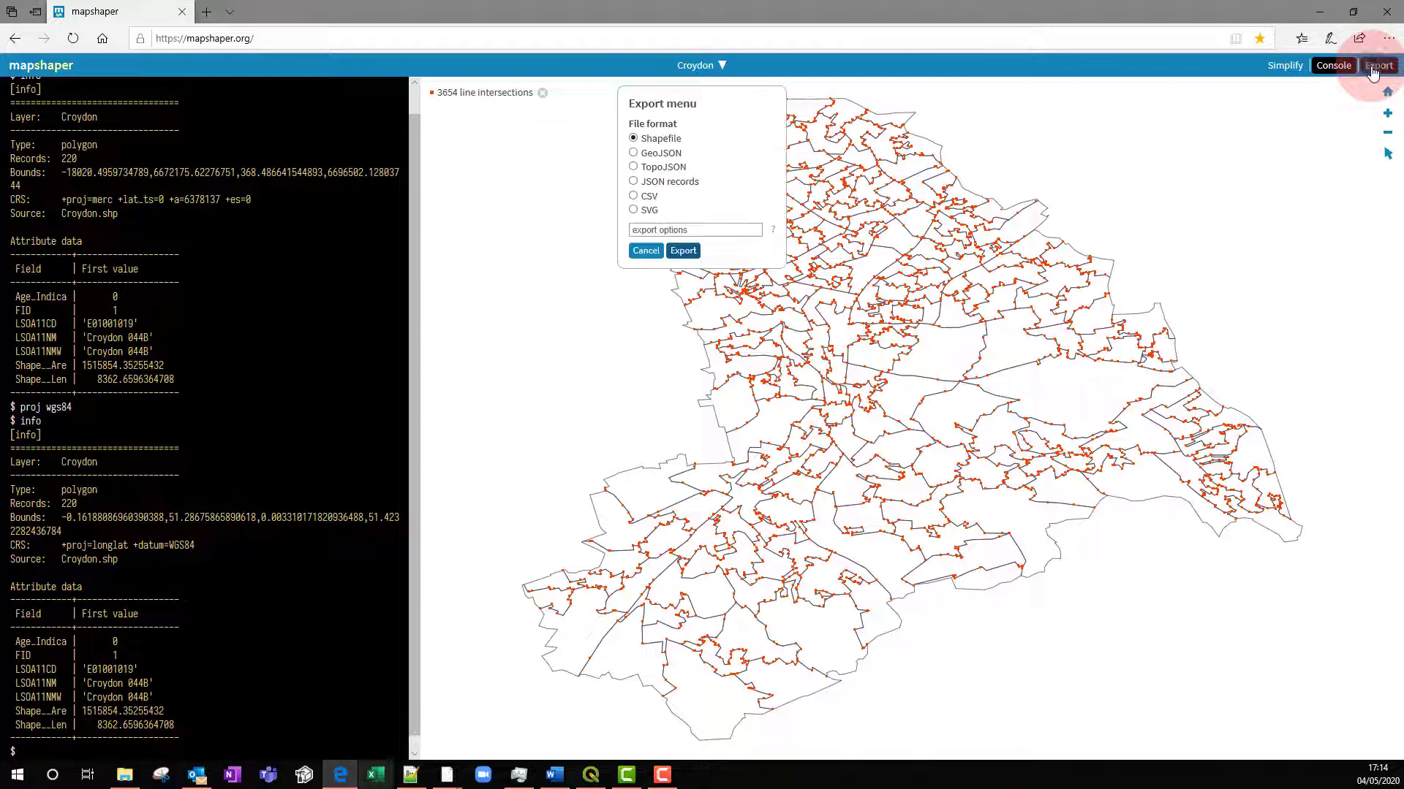
left_click(662, 168)
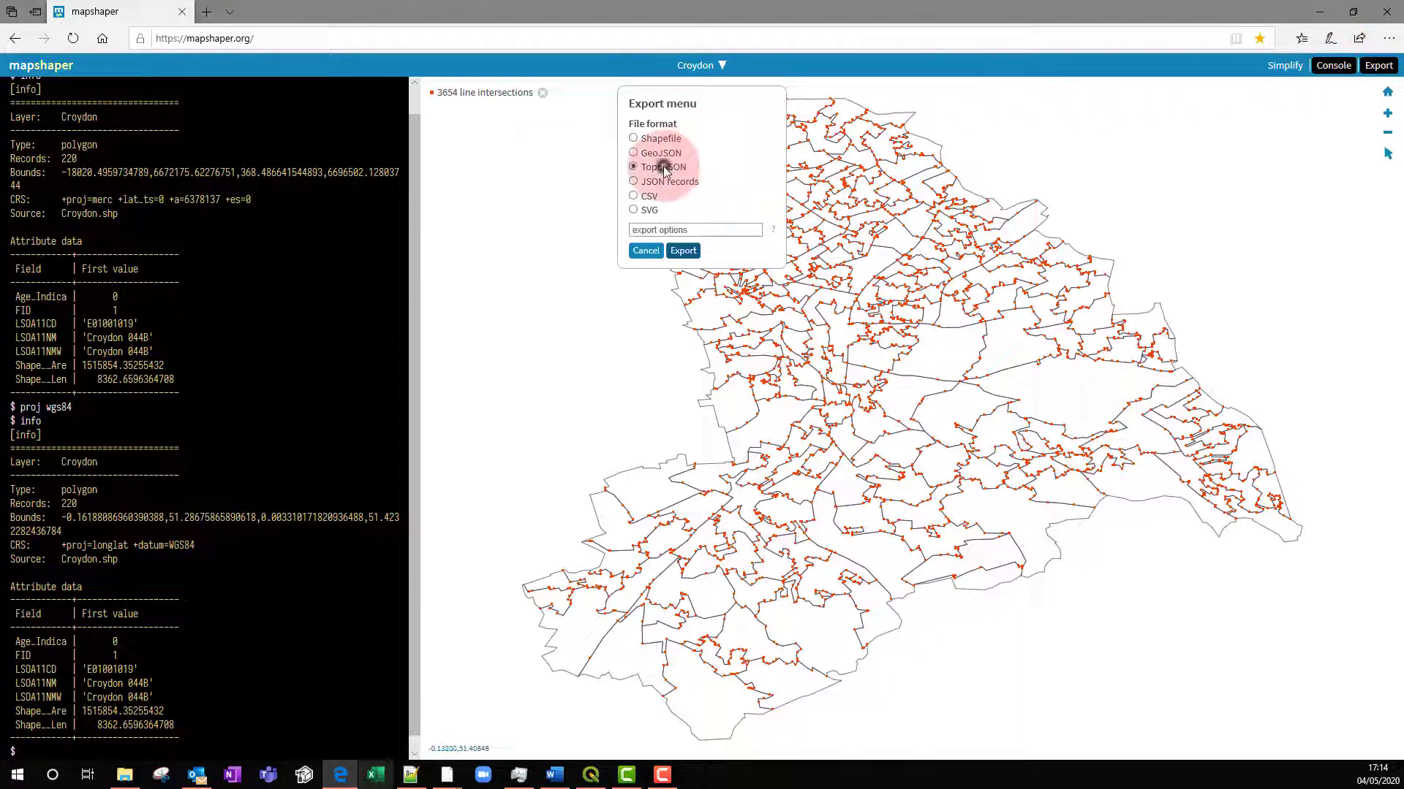
left_click(684, 251)
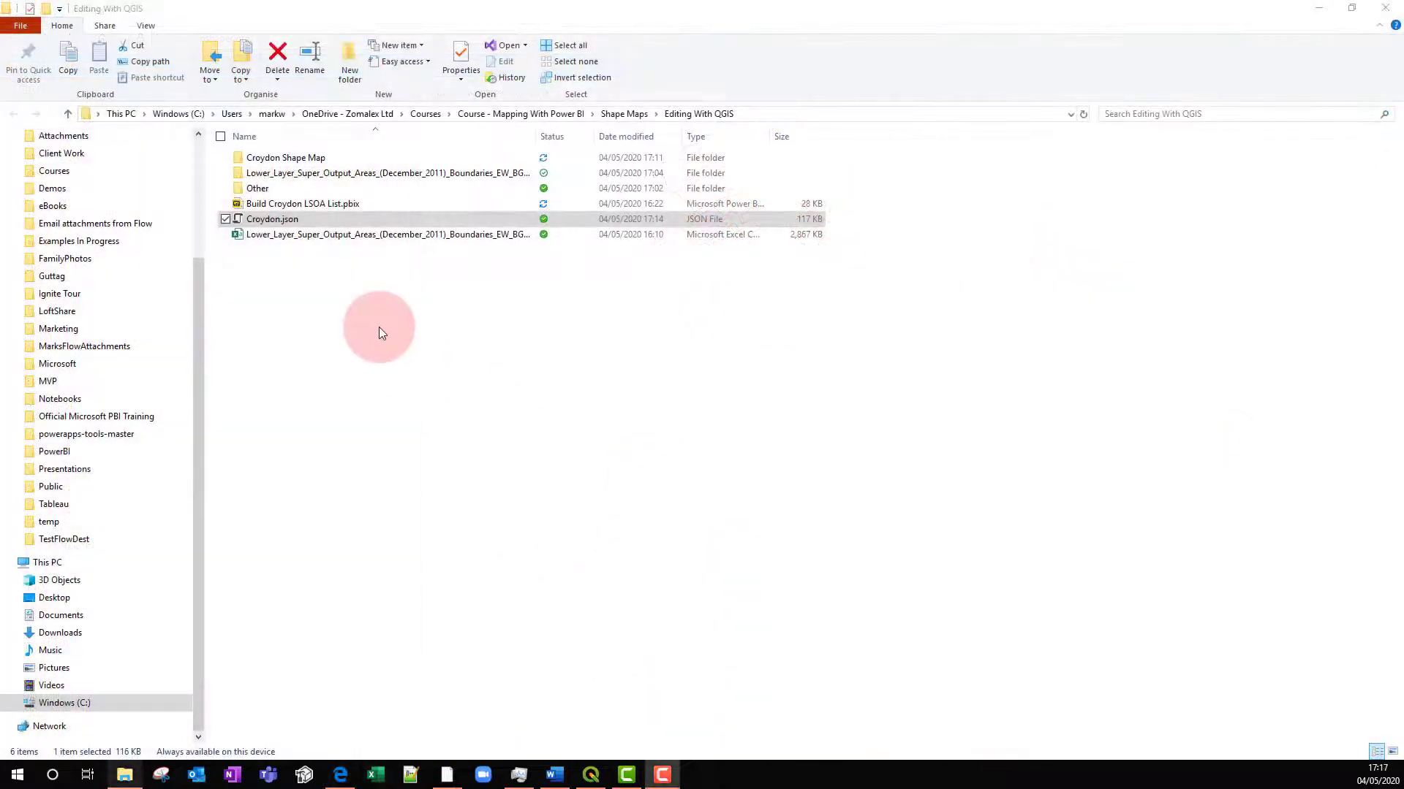
- Select Croydon.json in the Editing With QGIS folder and minimise File Explorer
left_click(295, 219)
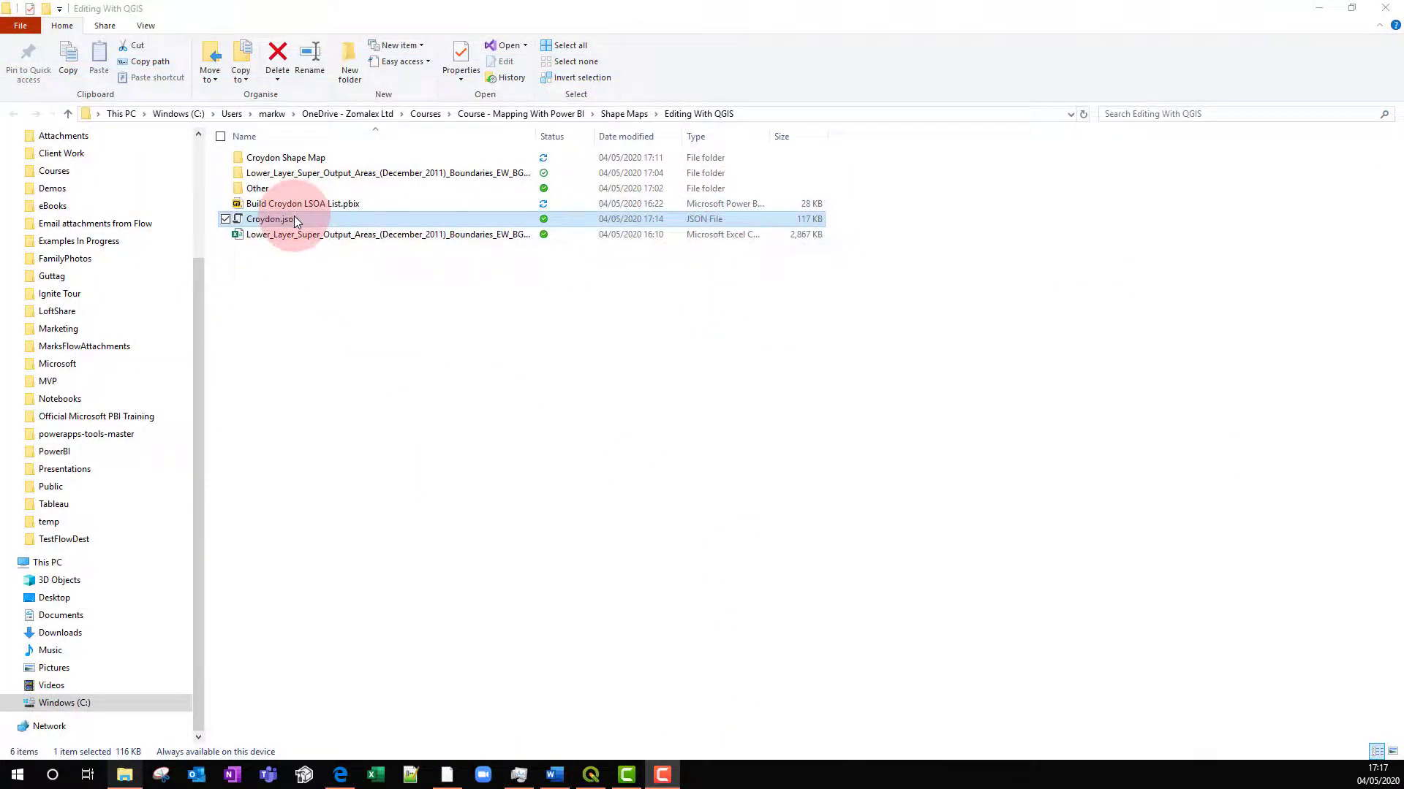
left_click(1320, 10)
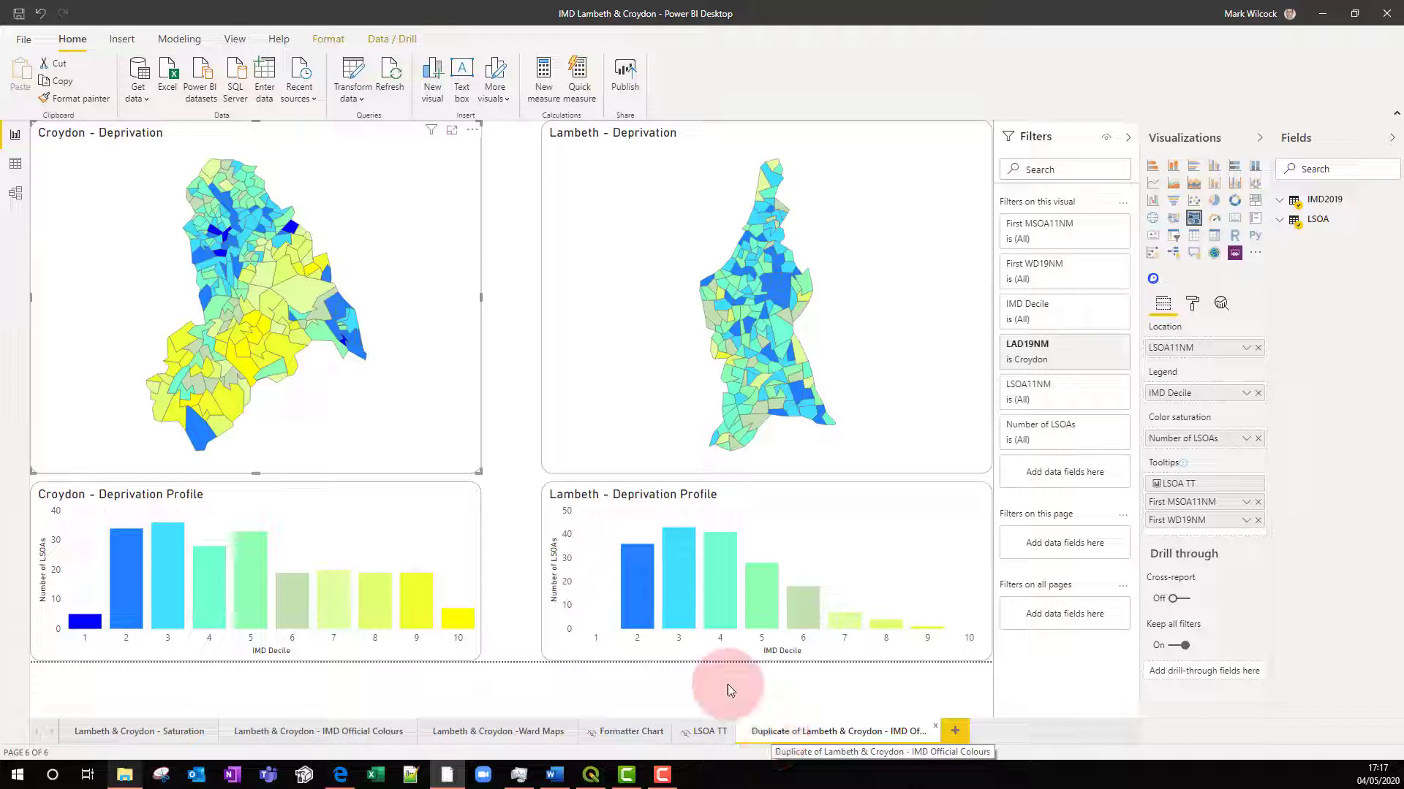
- Remove the LSOA_Croydon.json custom shape from the Croydon deprivation map's Shape settings
left_click(290, 253)
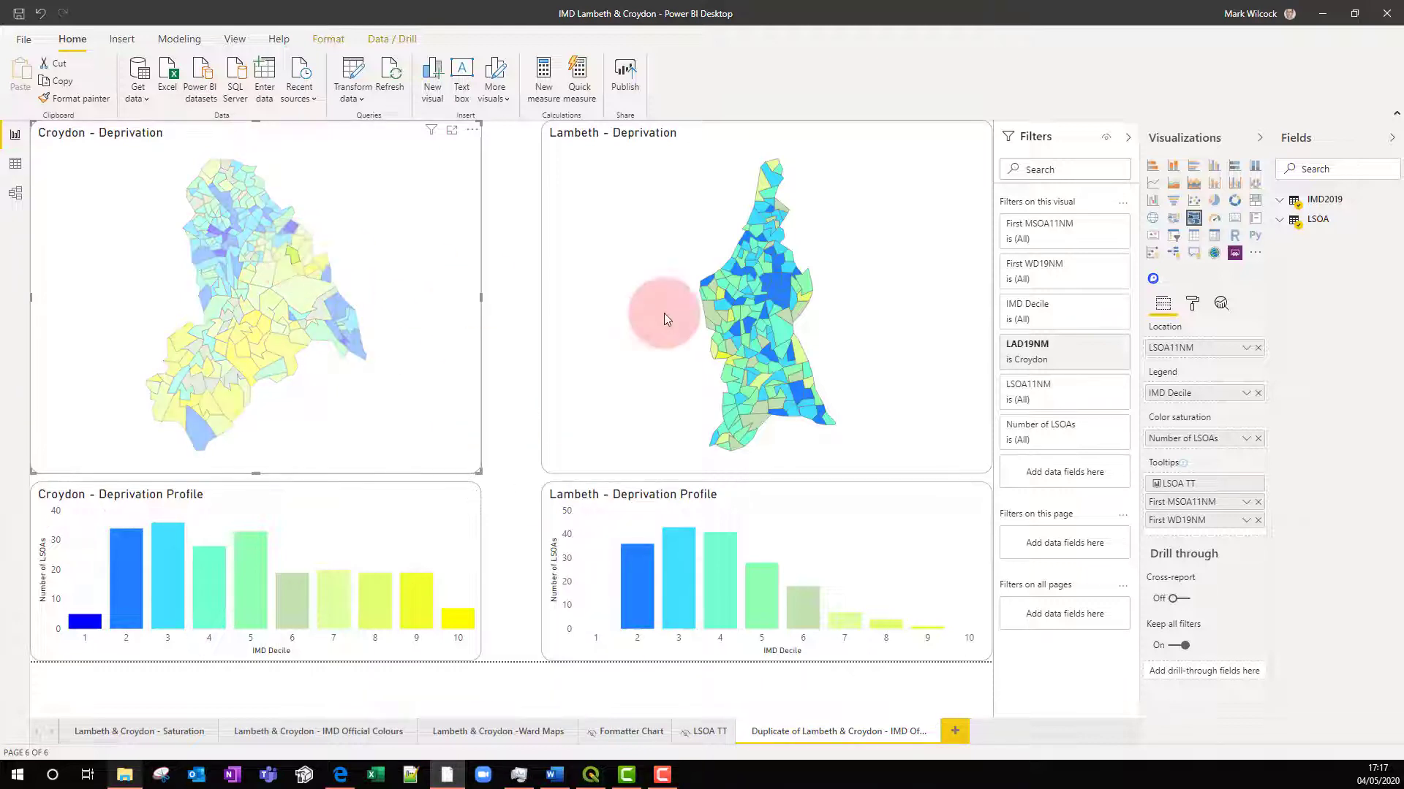
left_click(1192, 307)
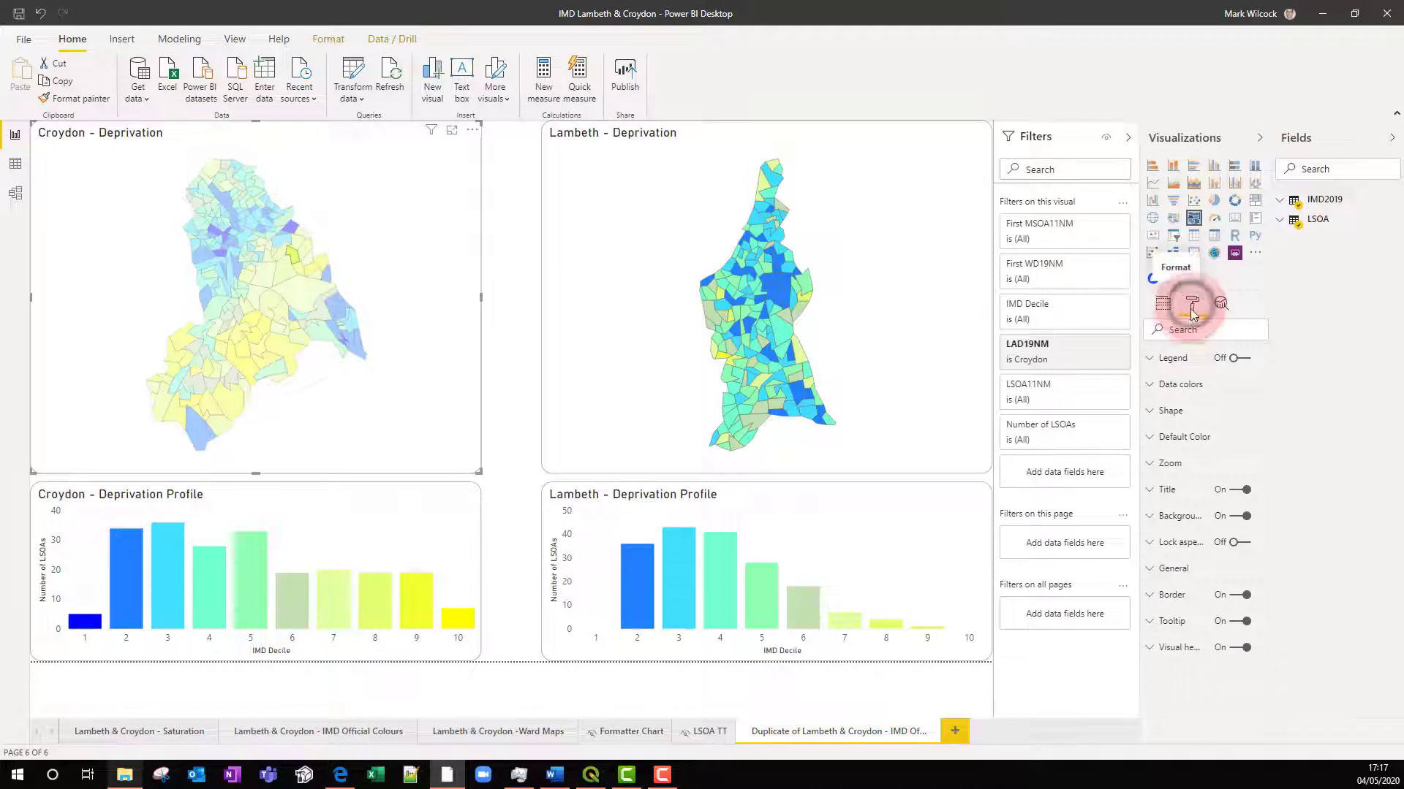
left_click(1153, 411)
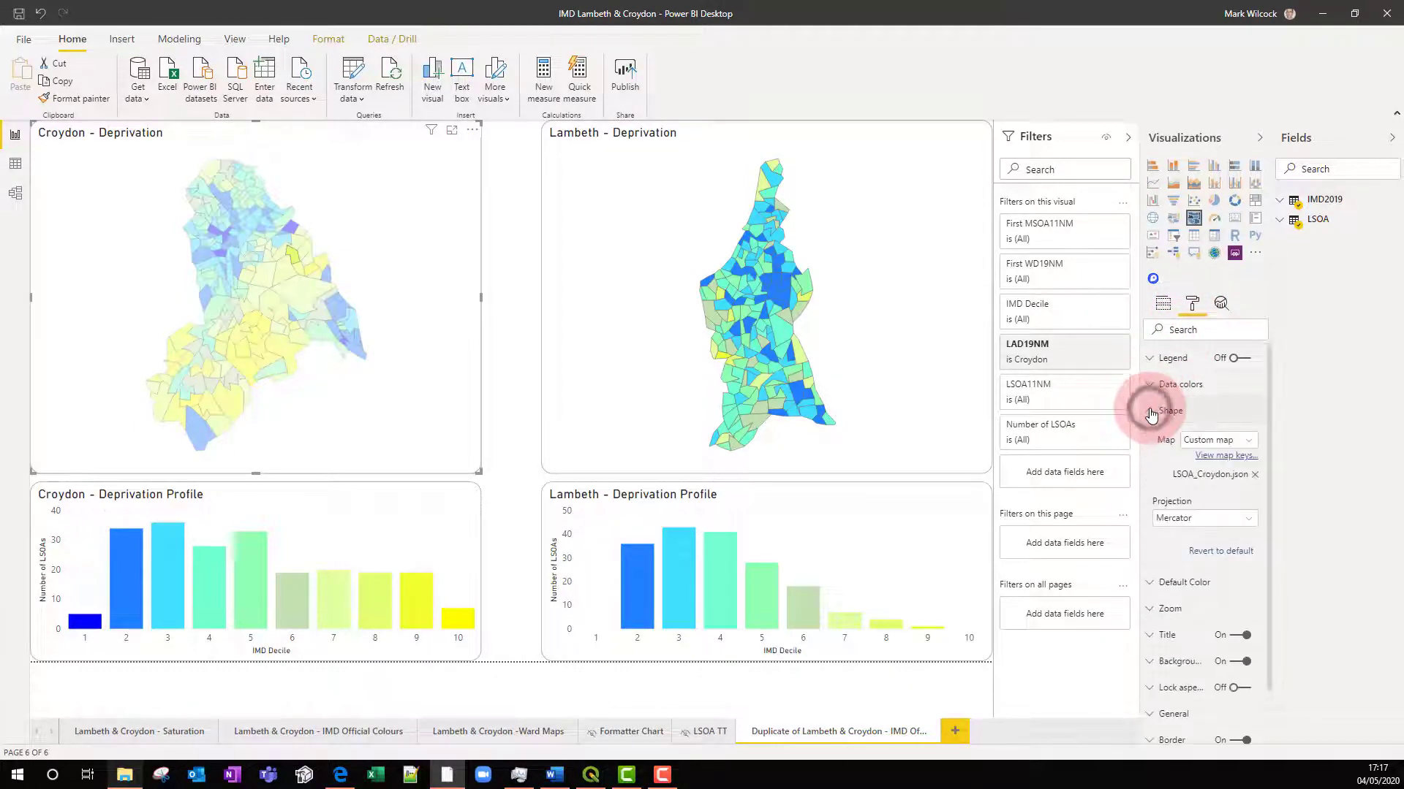
left_click(1254, 475)
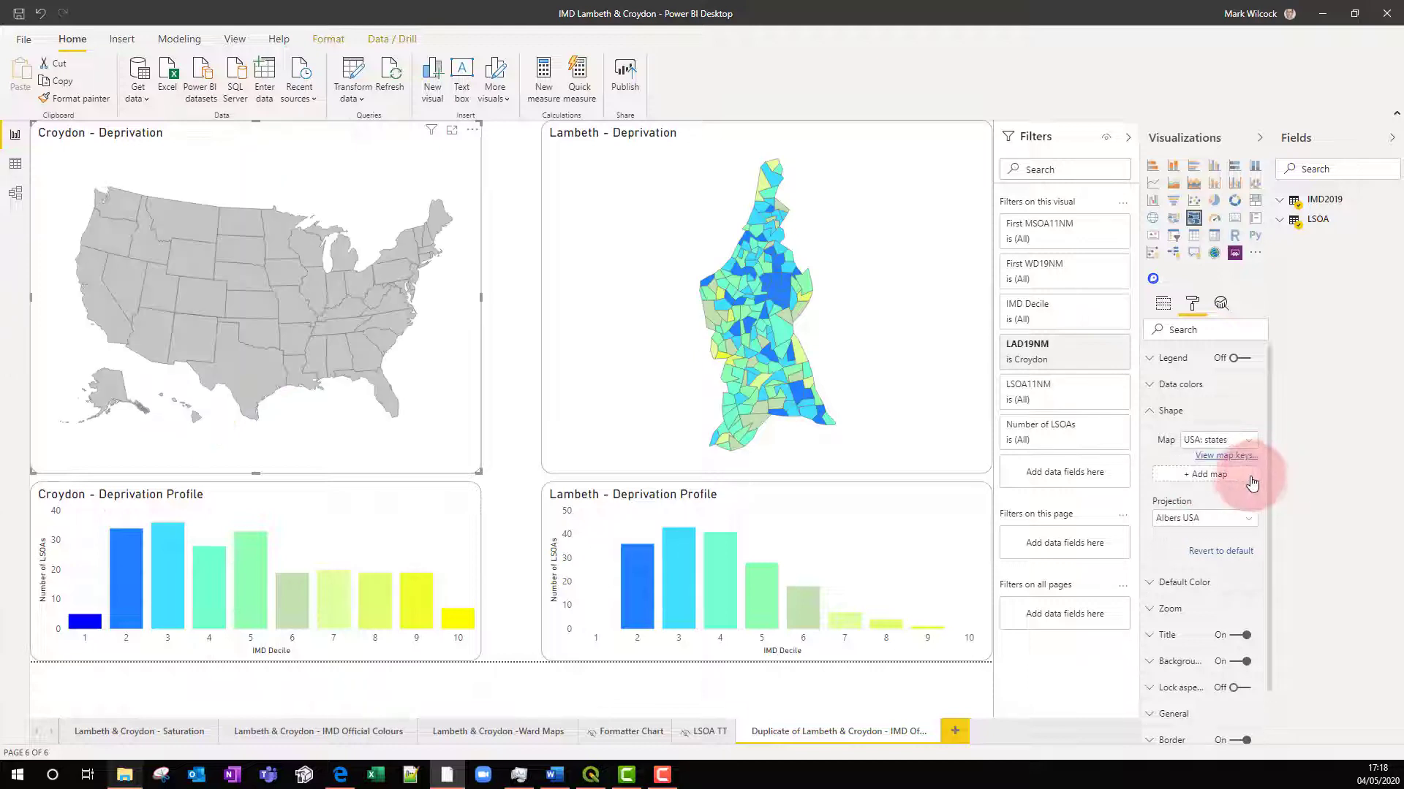
- Load Croydon.json from the Editing With QGIS folder as the map's custom shape
left_click(1228, 476)
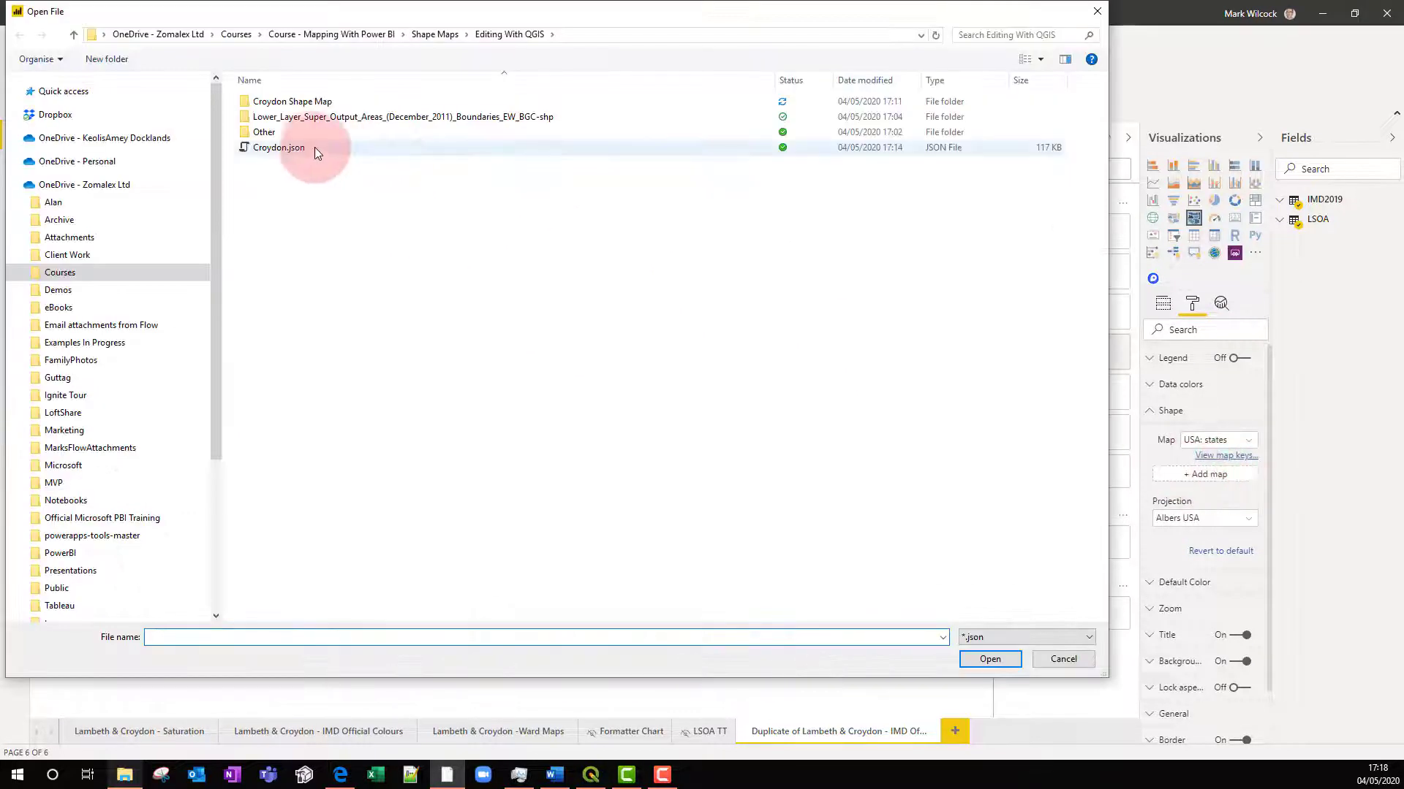
left_click(314, 149)
left_click(992, 661)
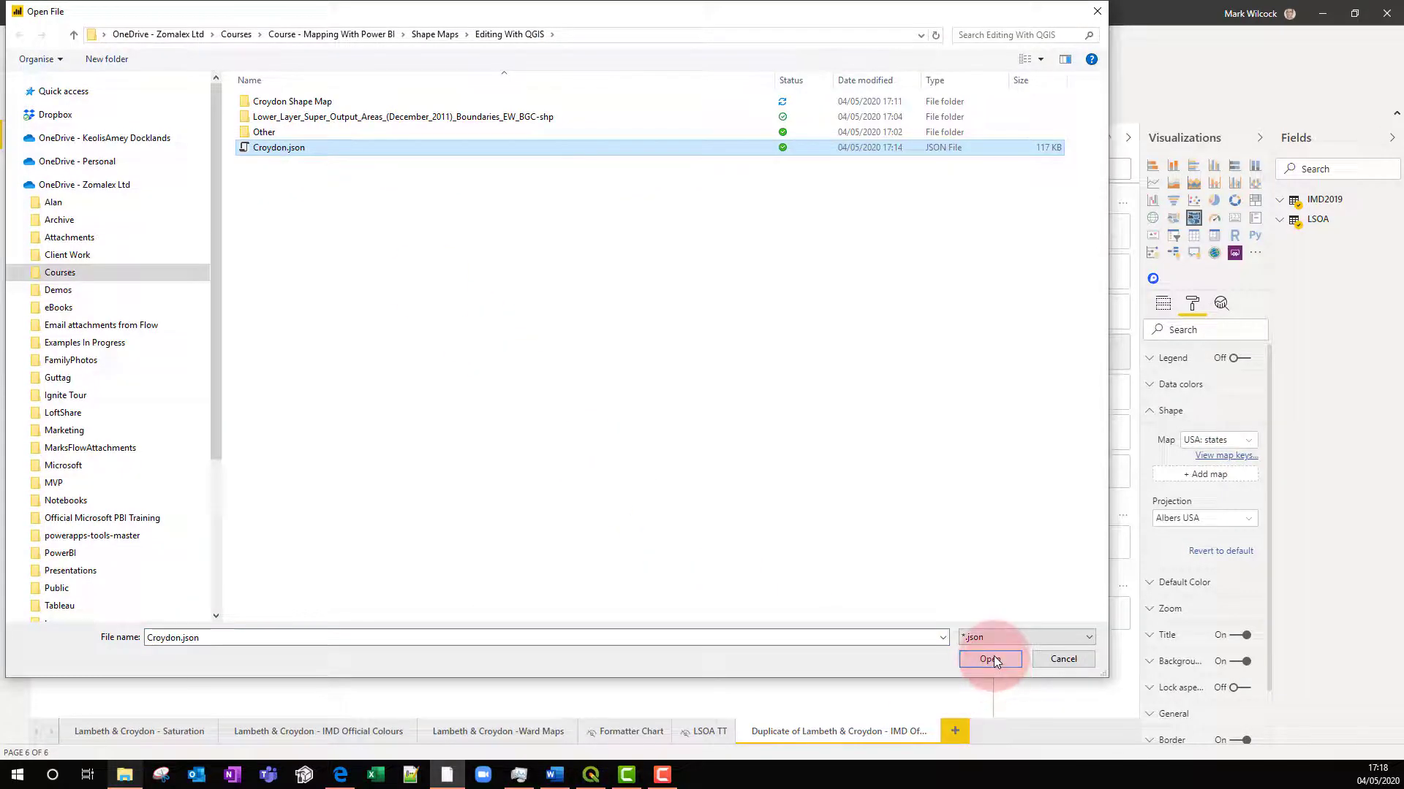